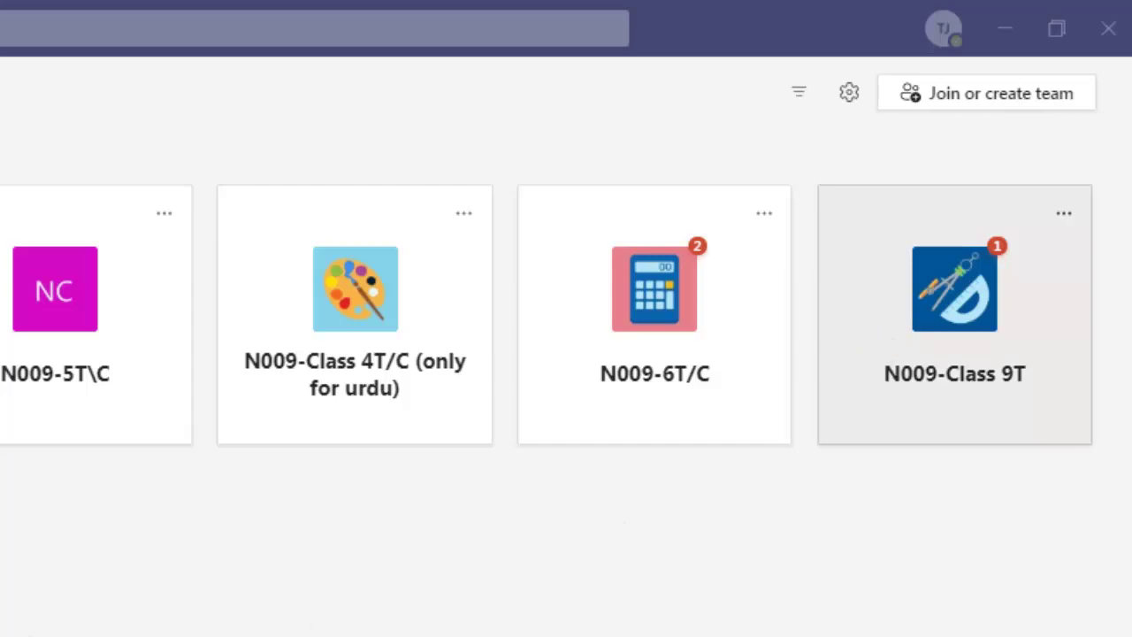
Open the N009-Class 9T team's Computer Science-2210 channel and reach the Monday meeting's join options.
{"action": "left_click", "coordinate": [954, 314]}
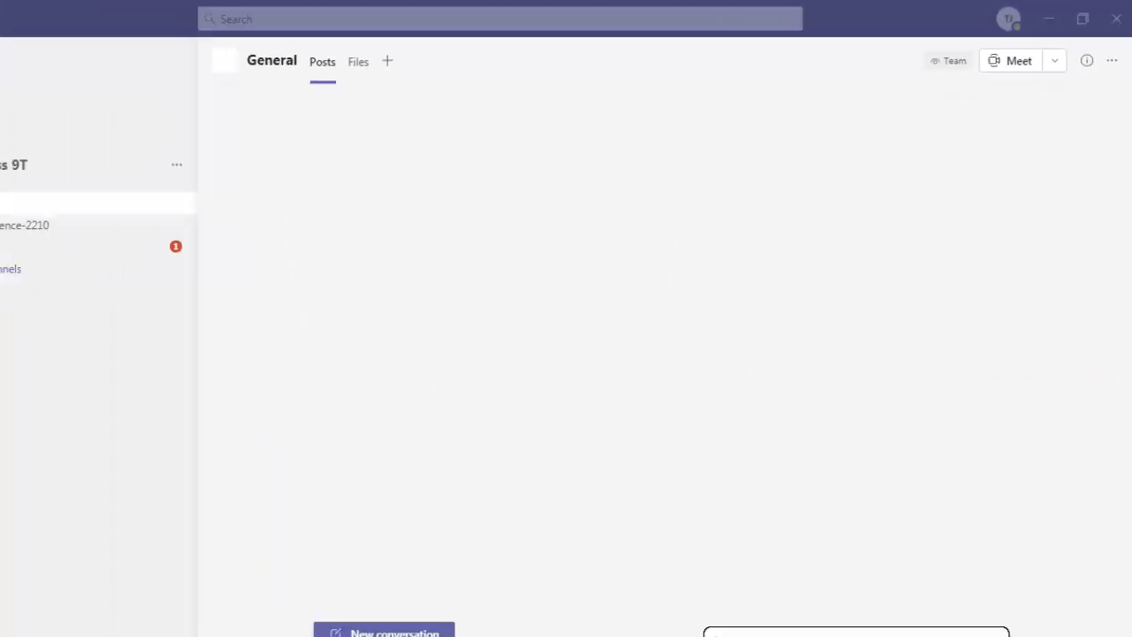
{"action": "left_click", "coordinate": [160, 207]}
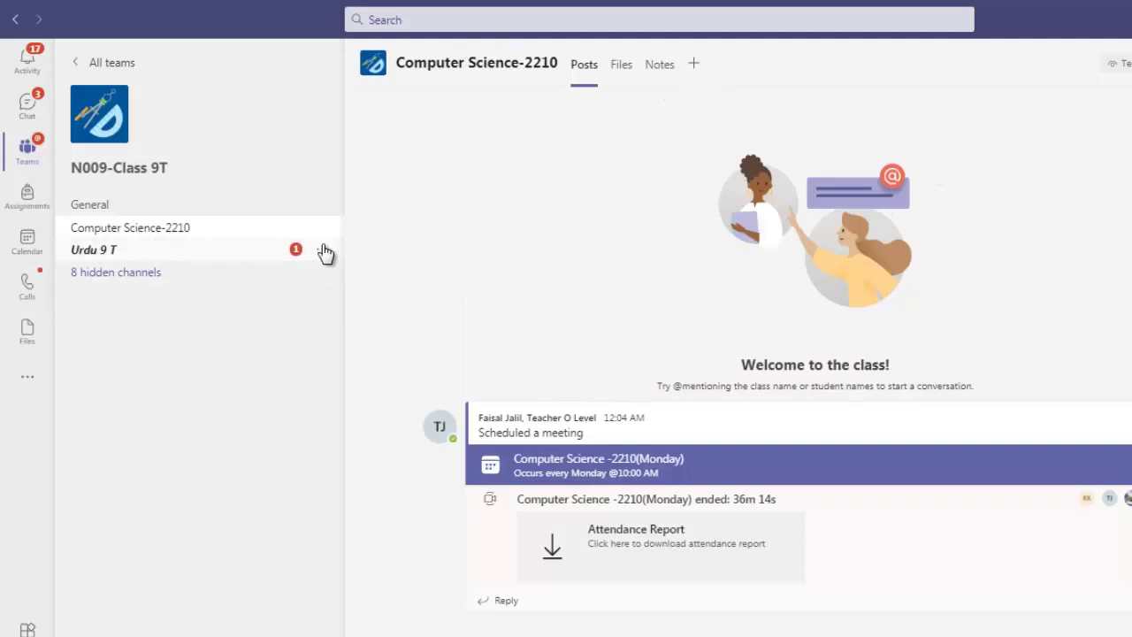
{"action": "left_click", "coordinate": [118, 210]}
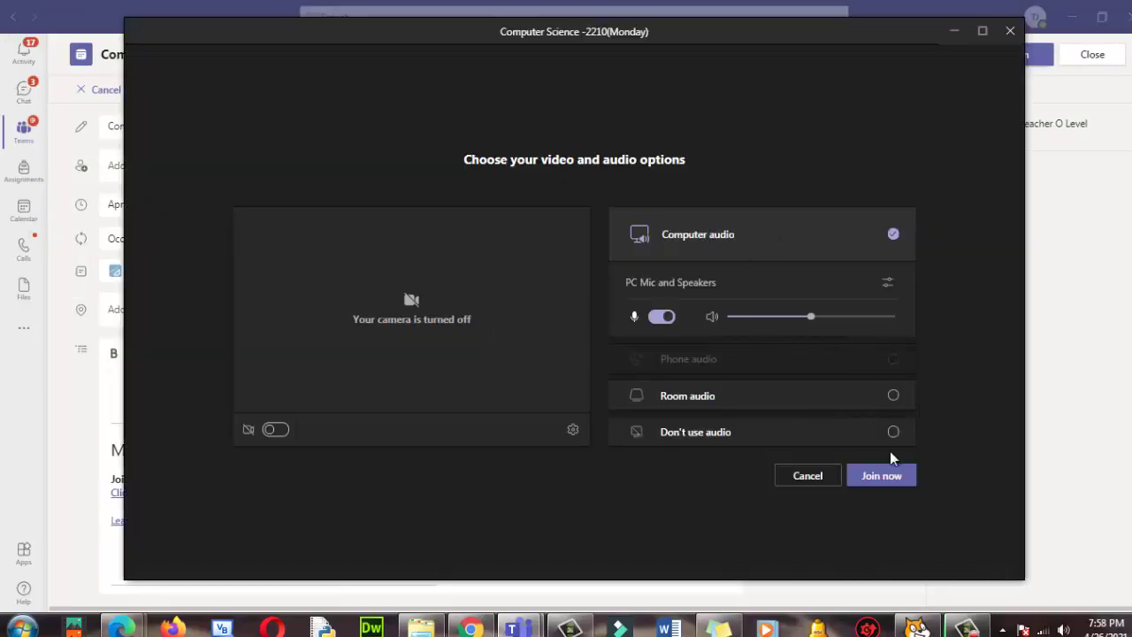
Join the Computer Science -2210 (Monday) meeting with computer audio and show the participants list.
{"action": "left_click", "coordinate": [872, 479]}
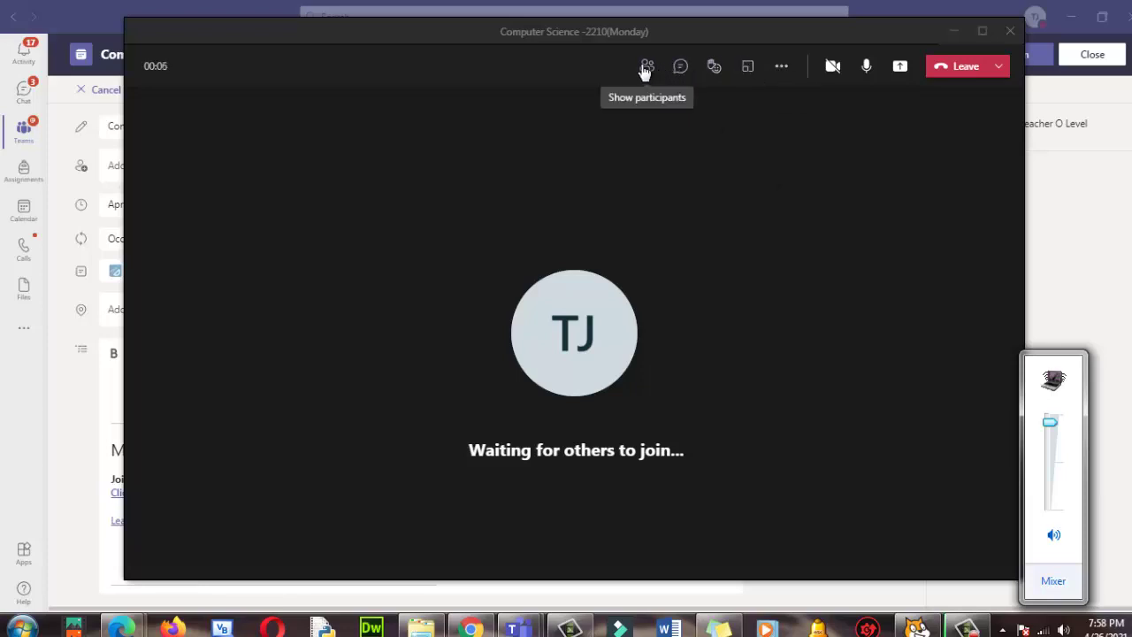
{"action": "left_click", "coordinate": [645, 69]}
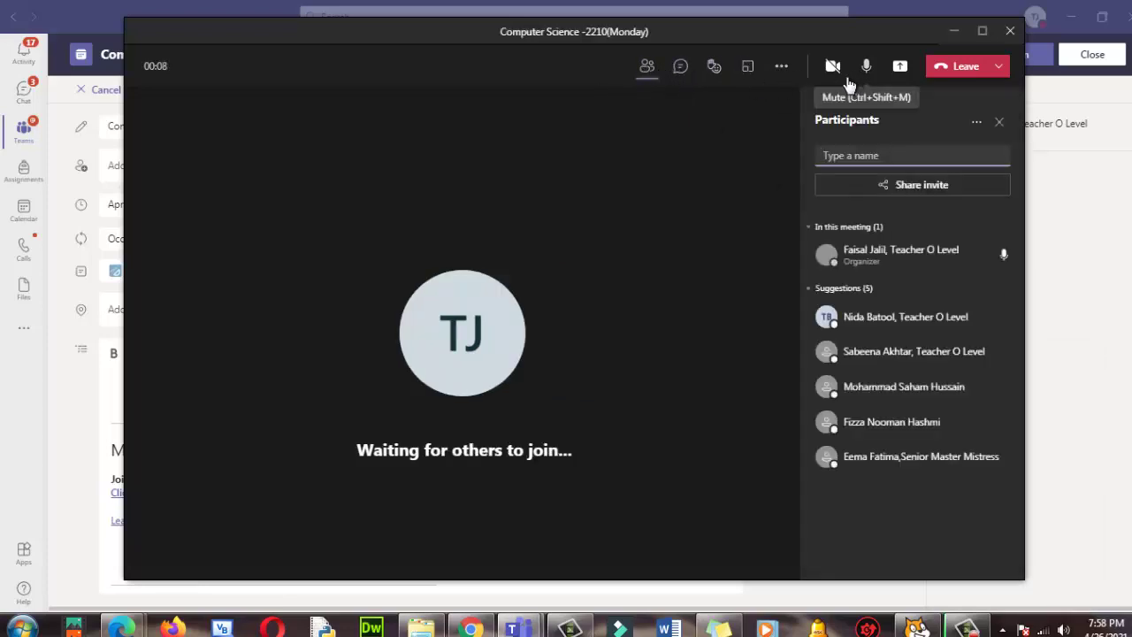
Share Microsoft Whiteboard in the meeting to present the High Level Languages board.
{"action": "left_click", "coordinate": [900, 68]}
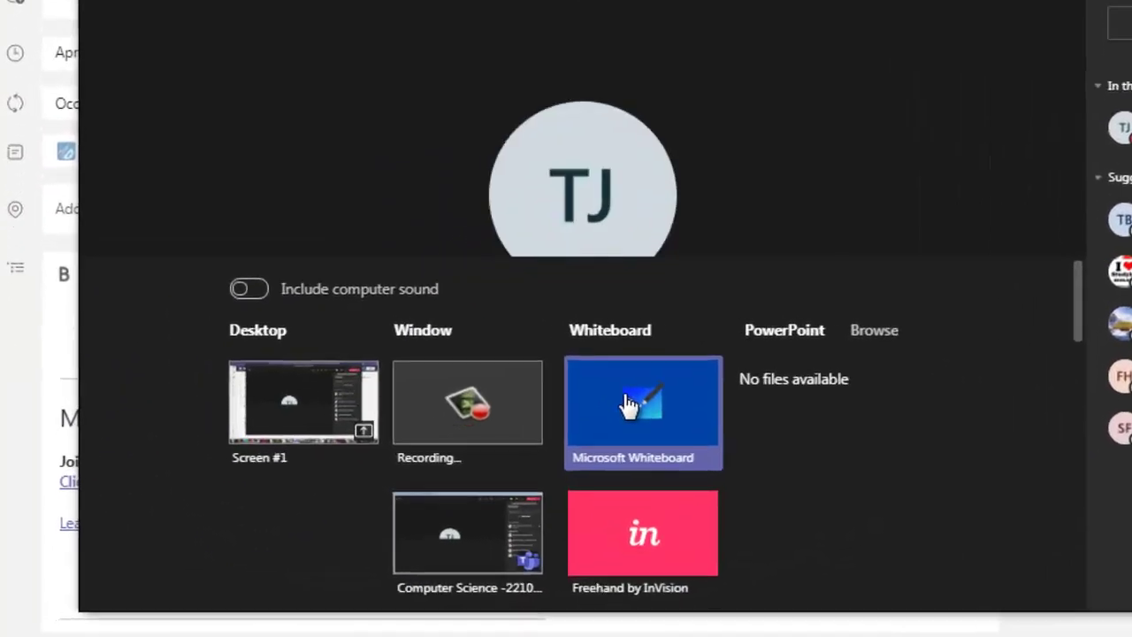
{"action": "left_click", "coordinate": [452, 469]}
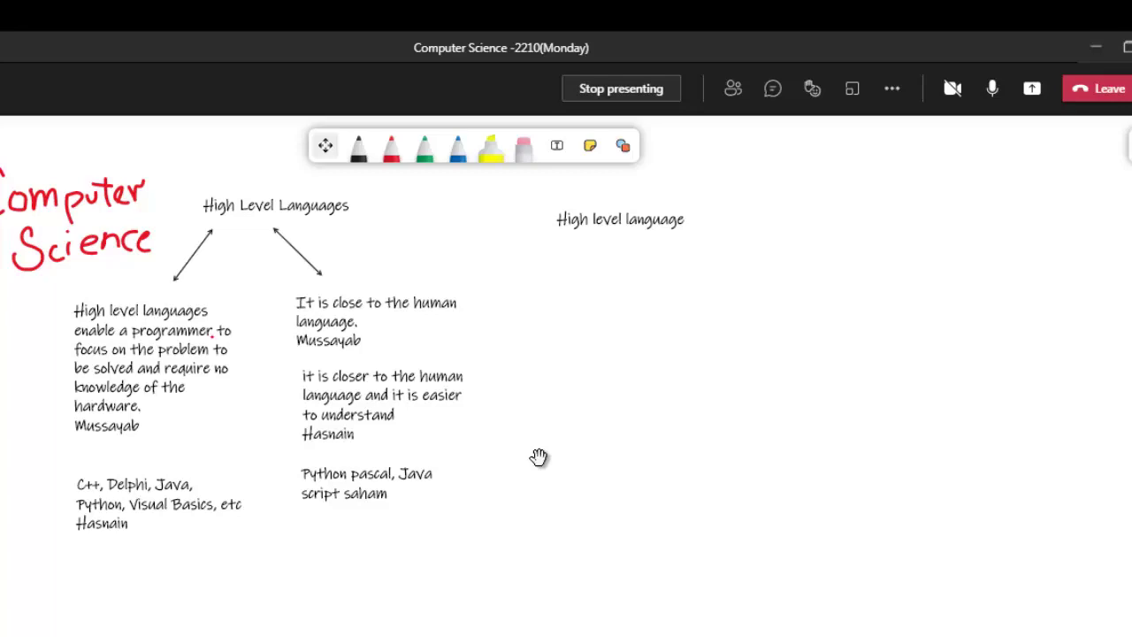
Colour the first student answer's text green after trying magenta and purple.
{"action": "left_click_drag", "start_coordinate": [643, 339], "coordinate": [684, 357]}
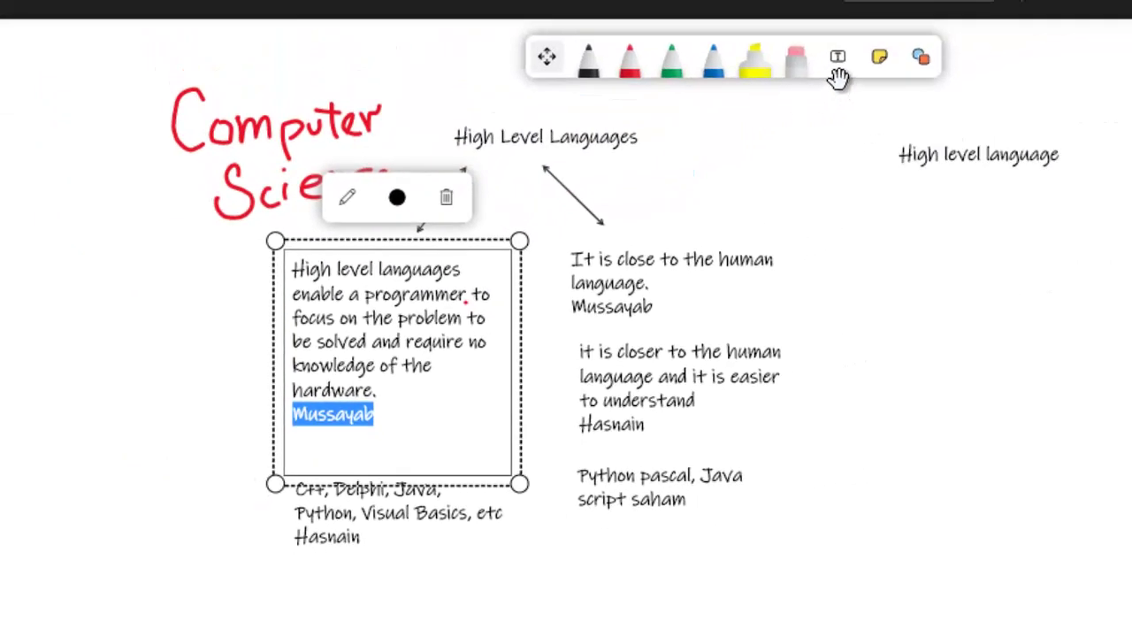
{"action": "left_click", "coordinate": [399, 203]}
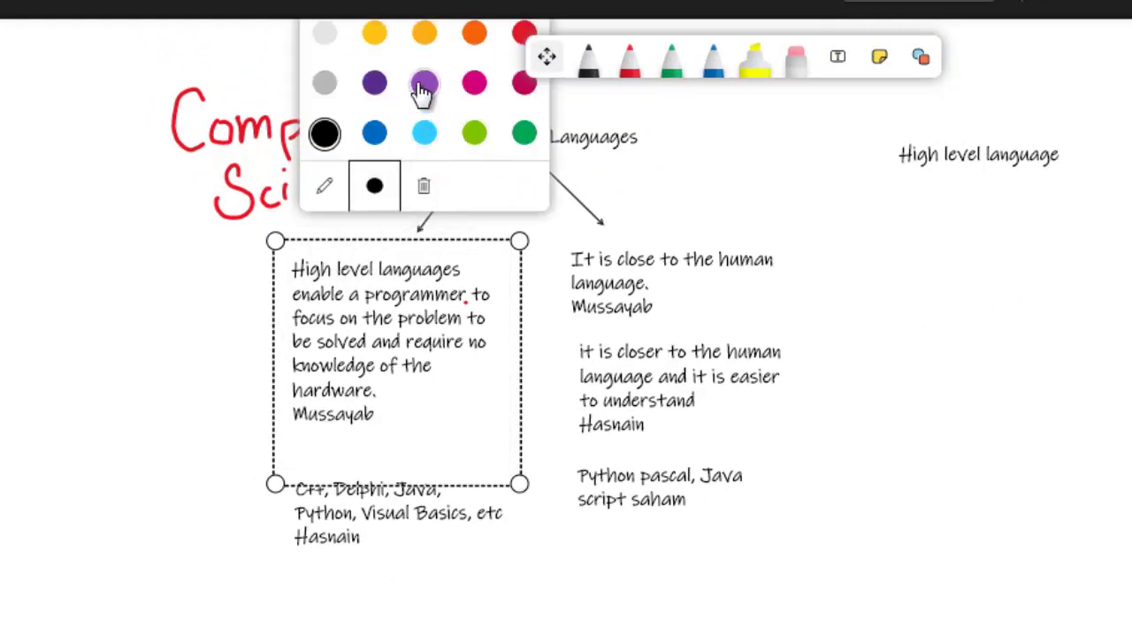
{"action": "left_click", "coordinate": [478, 86]}
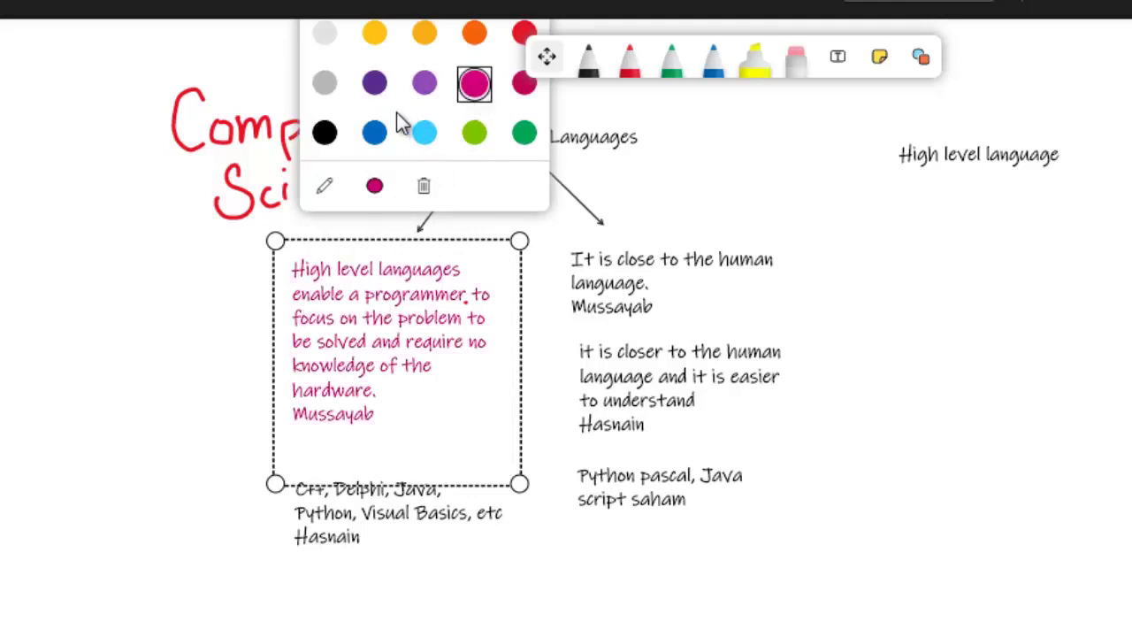
{"action": "left_click", "coordinate": [374, 85]}
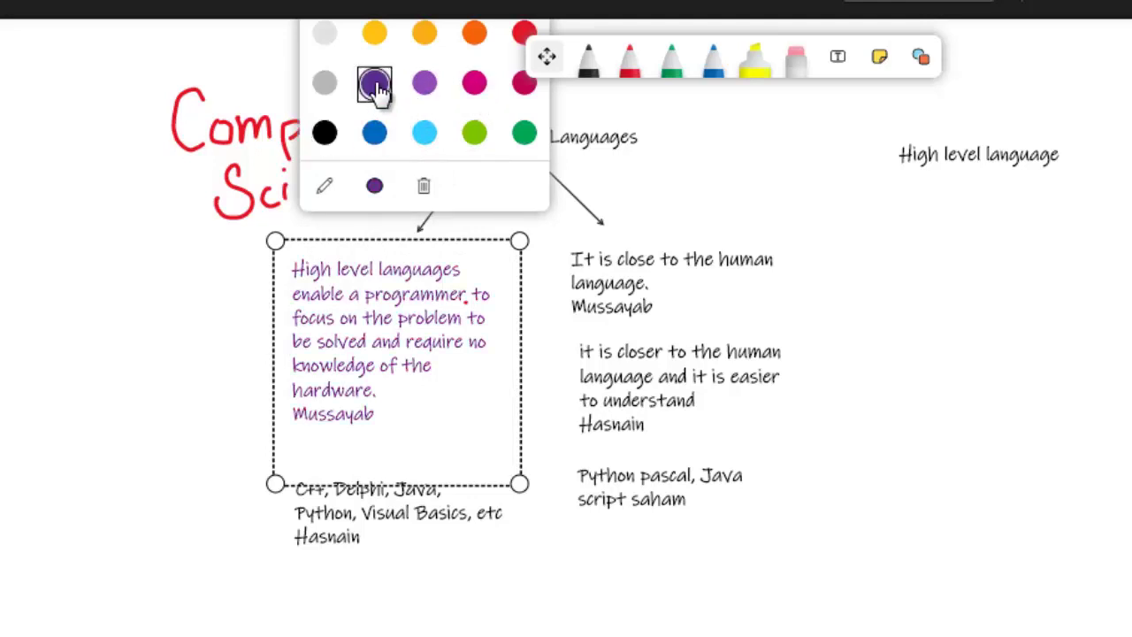
{"action": "left_click", "coordinate": [474, 135]}
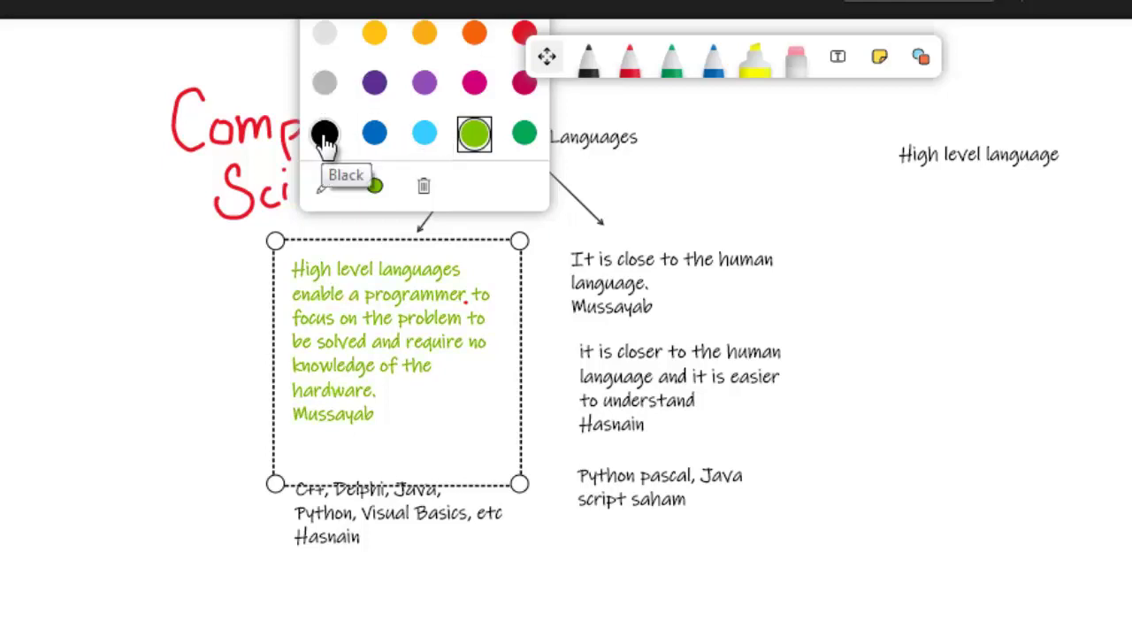
Make the 'It is close to the human language' note's text dark green.
{"action": "left_click", "coordinate": [630, 318]}
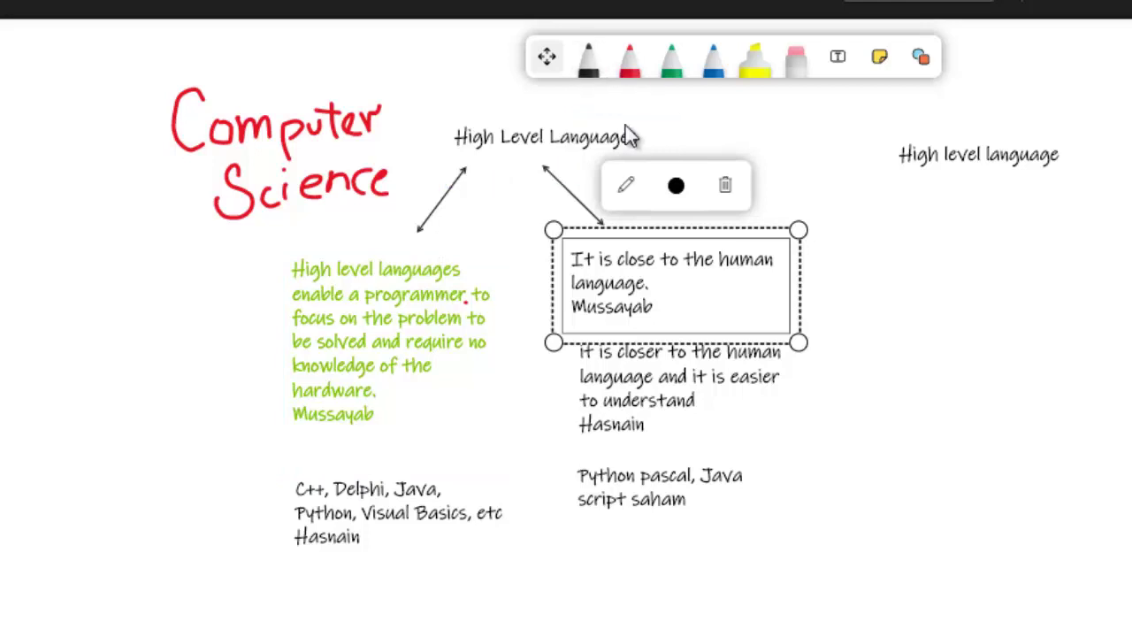
{"action": "left_click", "coordinate": [676, 189]}
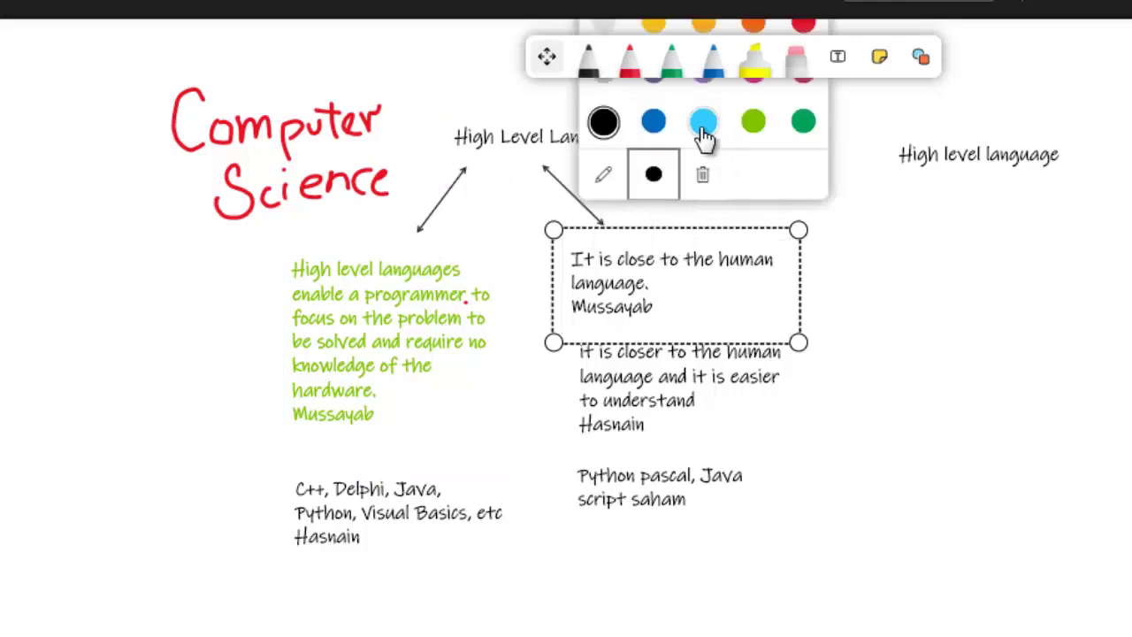
{"action": "left_click", "coordinate": [803, 131]}
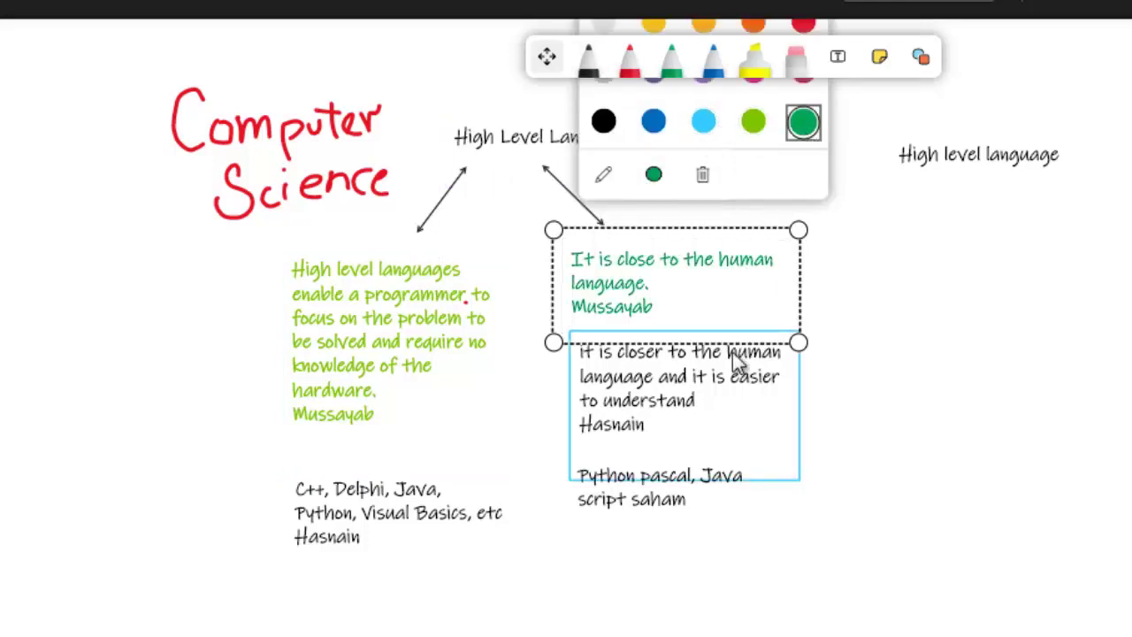
{"action": "left_click", "coordinate": [651, 415]}
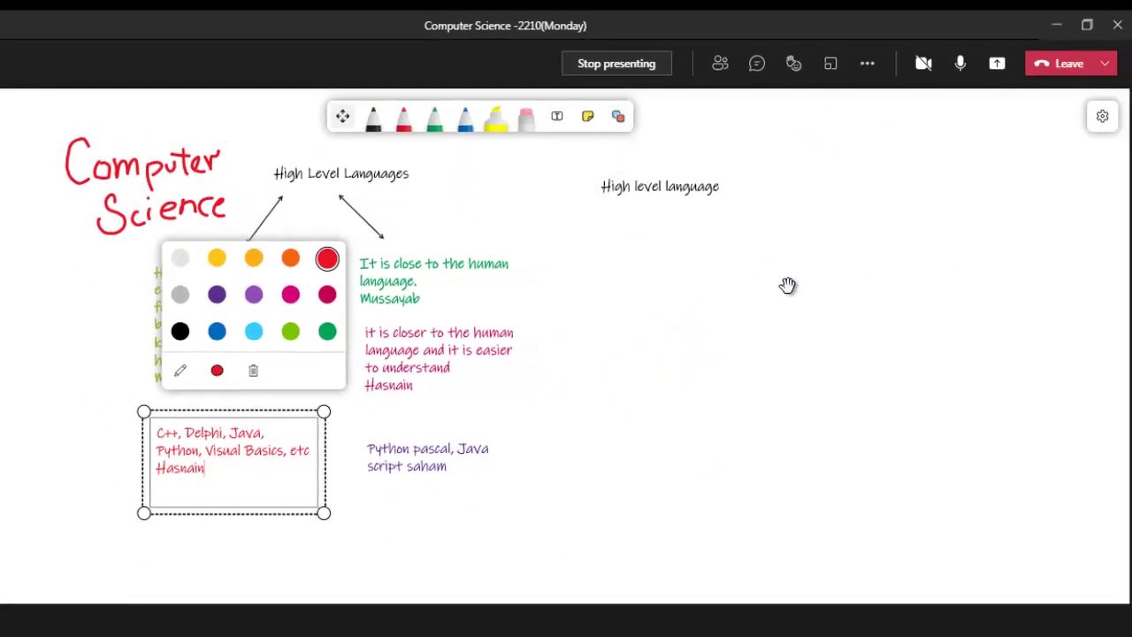
{"action": "left_click_drag", "start_coordinate": [788, 287], "coordinate": [720, 306]}
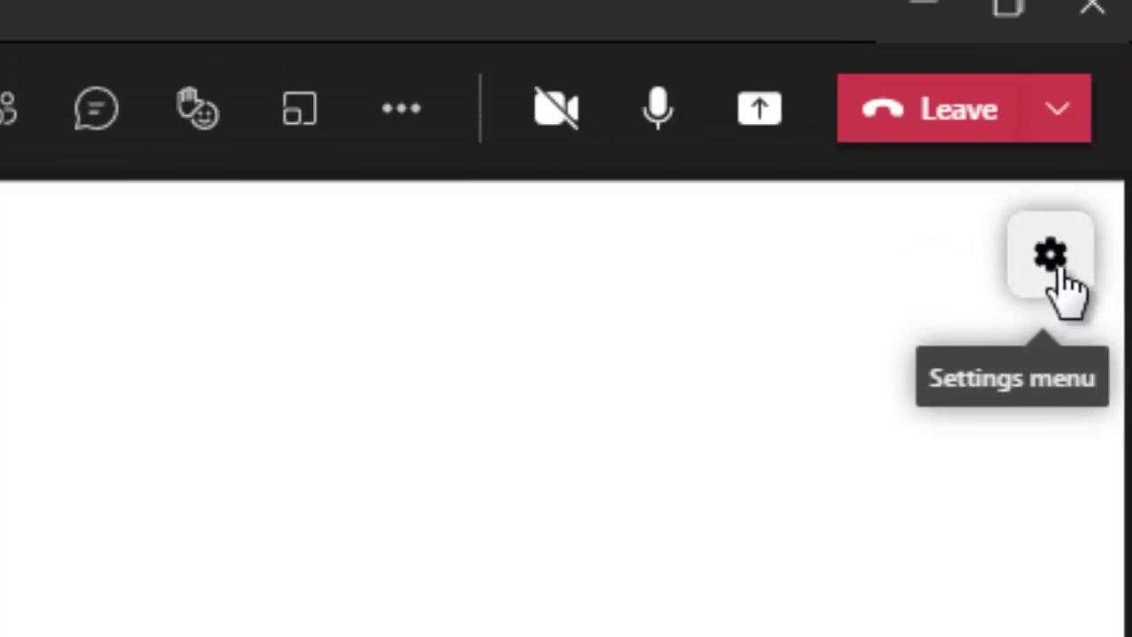
In whiteboard Settings, toggle 'Other participants can edit' off and back on.
{"action": "left_click", "coordinate": [1054, 276]}
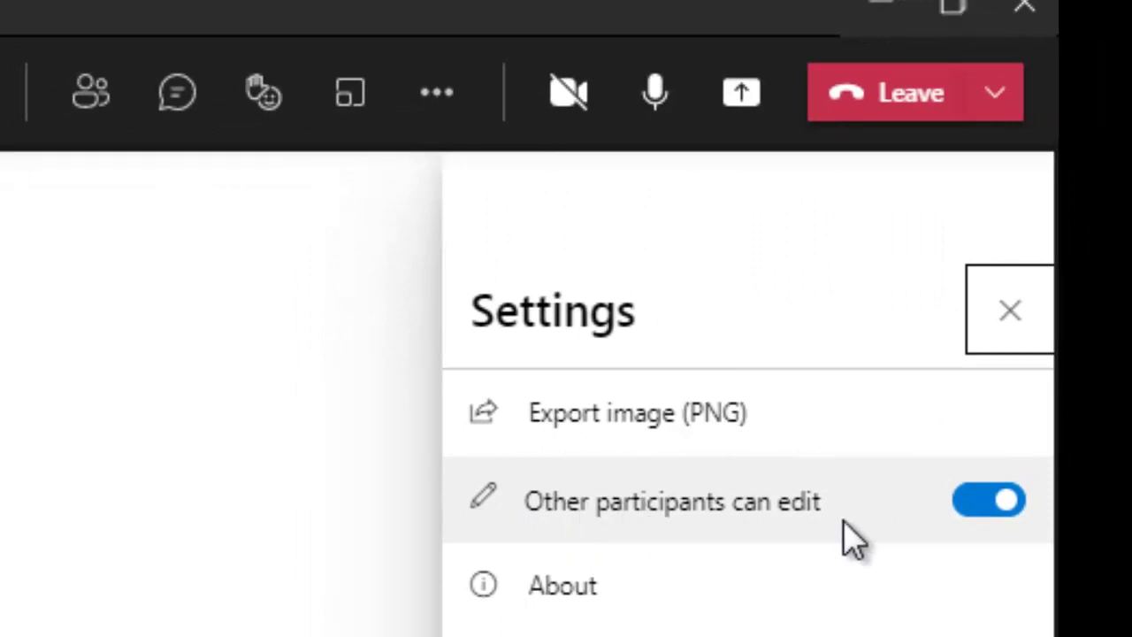
{"action": "left_click", "coordinate": [971, 513]}
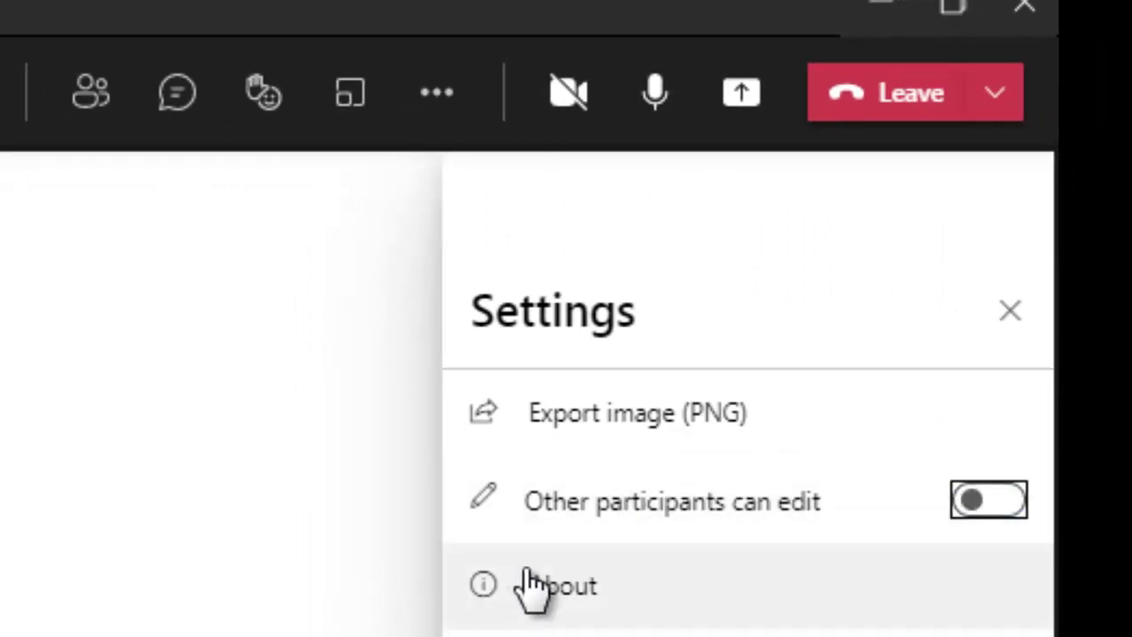
{"action": "left_click", "coordinate": [1015, 503]}
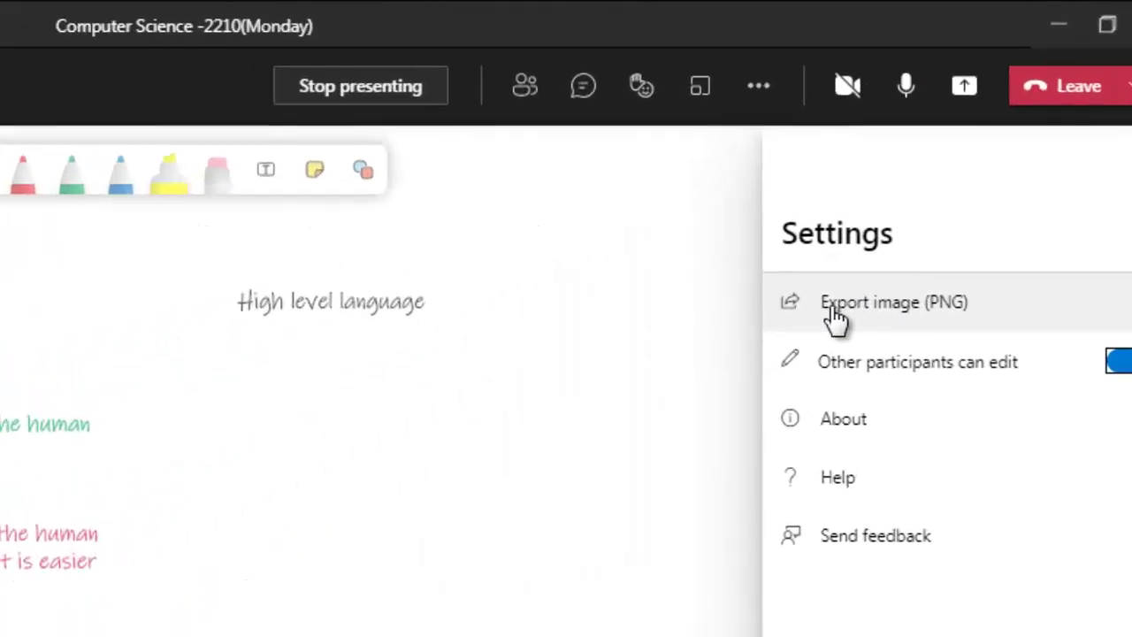
Export the whiteboard as a PNG named 'CLass 9T monday lesson discussion'.
{"action": "left_click", "coordinate": [977, 191]}
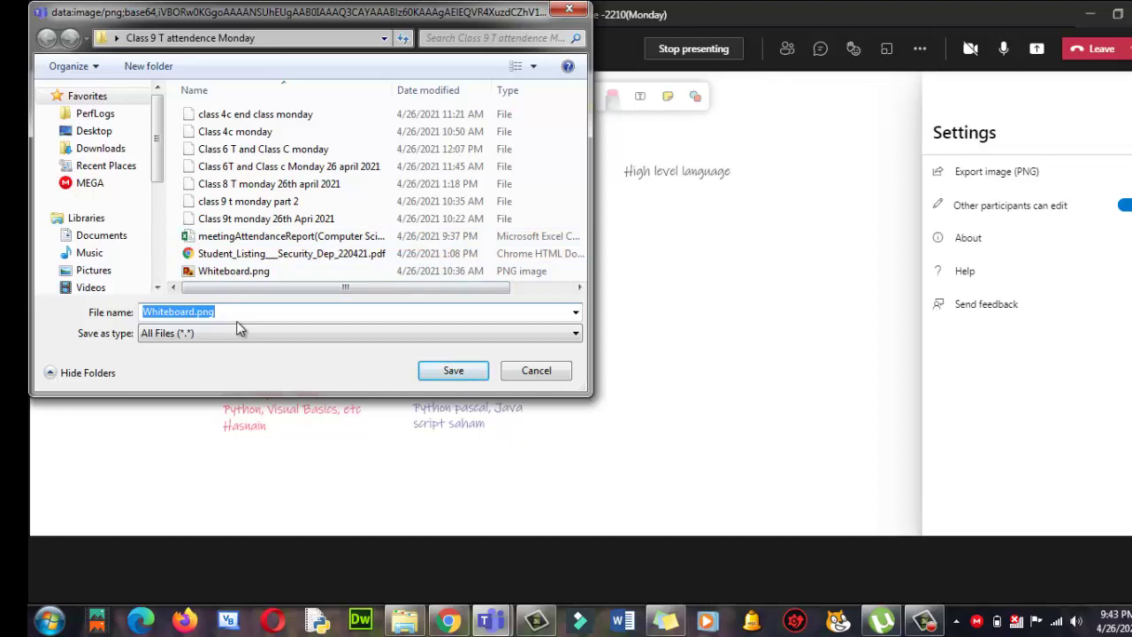
{"action": "type", "text": "CLass "}
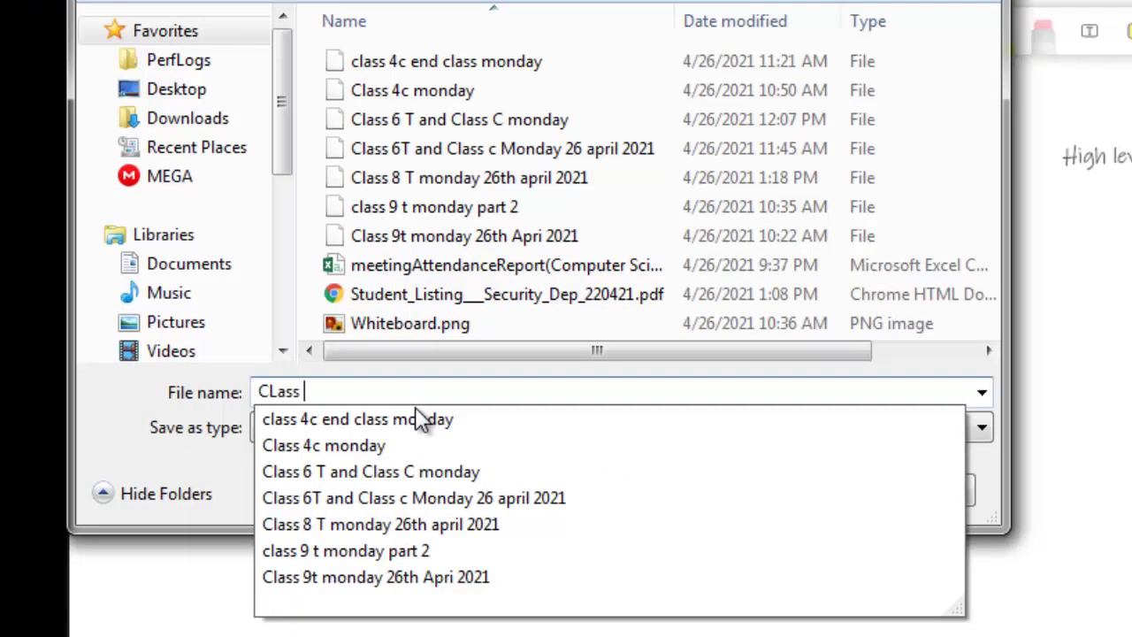
{"action": "type", "text": "9T "}
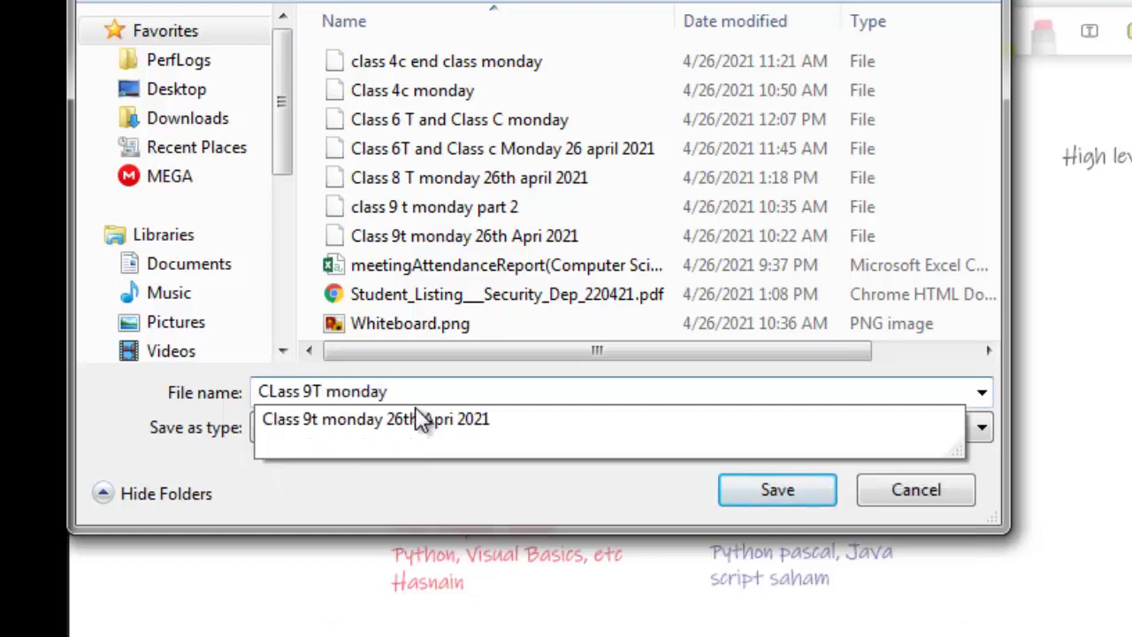
{"action": "type", "text": "monday lesson de"}
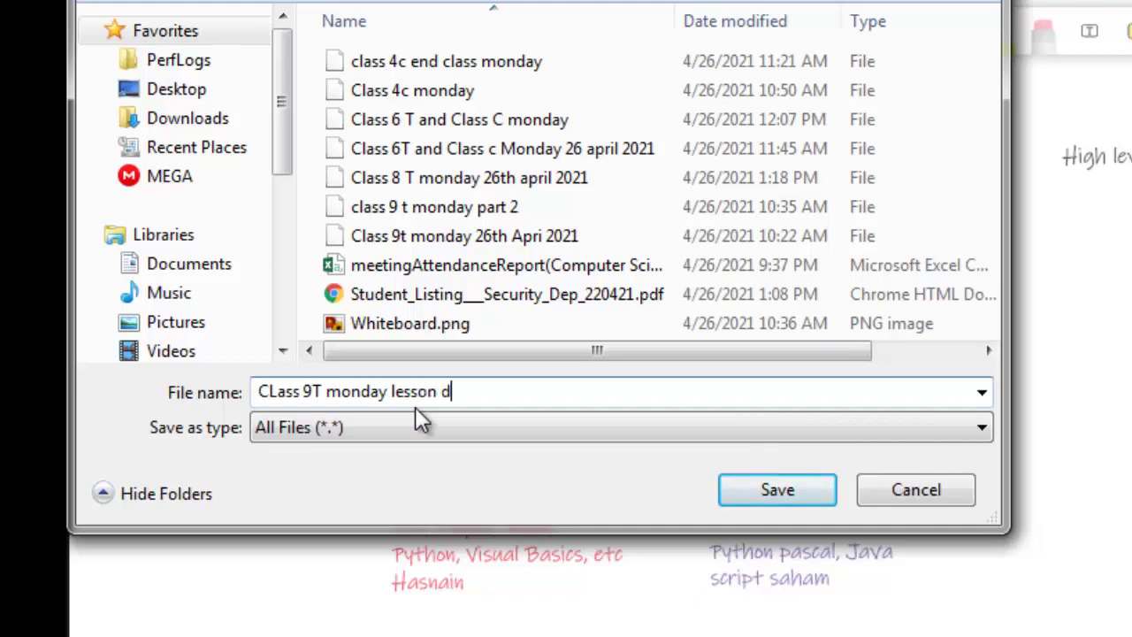
{"action": "key", "text": "BackSpace"}
{"action": "type", "text": "iscussion"}
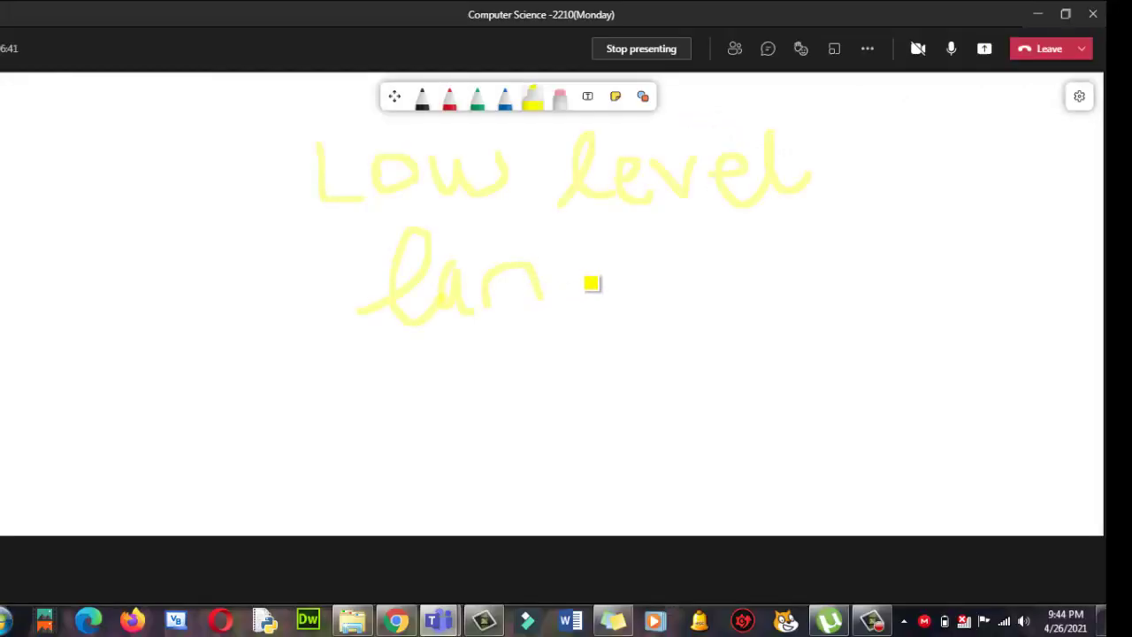
Finish the yellow handwritten 'Low level language' heading, then erase its handwritten strokes.
{"action": "mouse_move", "coordinate": [593, 282]}
{"action": "left_mouse_down"}
{"action": "mouse_move", "coordinate": [581, 298]}
{"action": "mouse_move", "coordinate": [609, 386]}
{"action": "mouse_move", "coordinate": [603, 299]}
{"action": "left_mouse_up"}
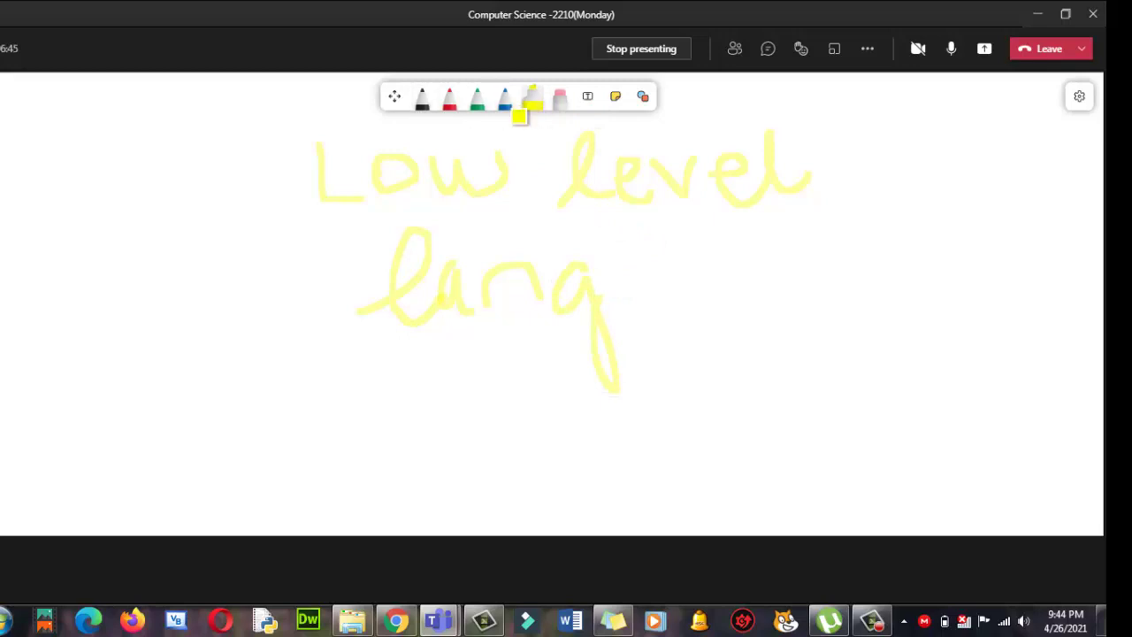
{"action": "left_click", "coordinate": [566, 110]}
{"action": "left_click_drag", "start_coordinate": [454, 286], "coordinate": [411, 288]}
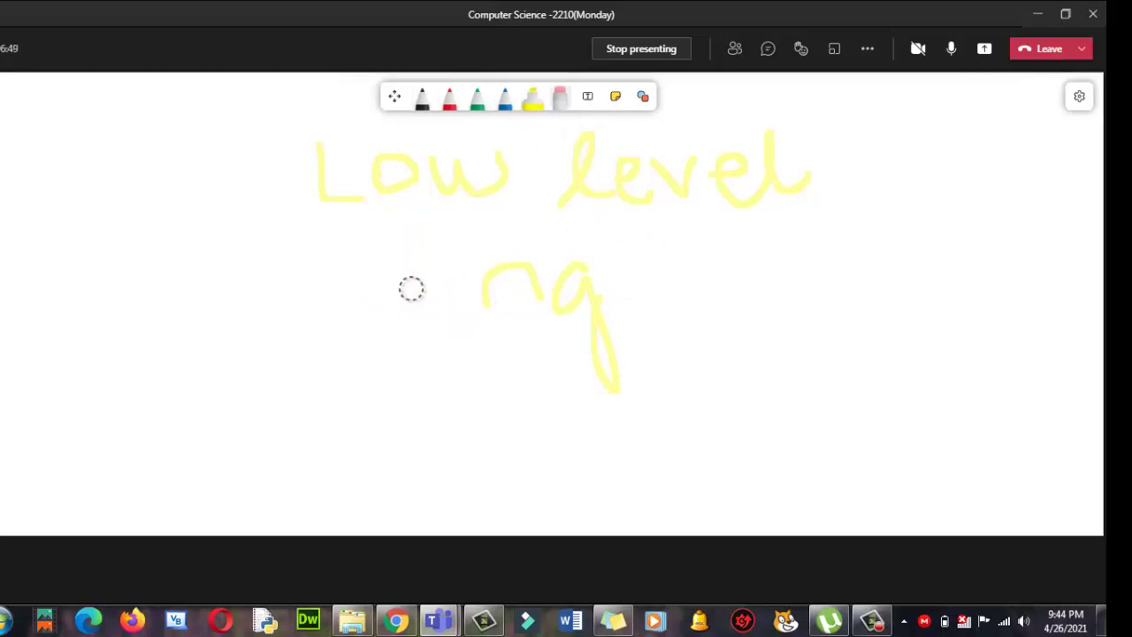
{"action": "mouse_move", "coordinate": [508, 297]}
{"action": "left_mouse_down"}
{"action": "mouse_move", "coordinate": [572, 298]}
{"action": "mouse_move", "coordinate": [422, 184]}
{"action": "mouse_move", "coordinate": [746, 177]}
{"action": "mouse_move", "coordinate": [320, 163]}
{"action": "left_mouse_up"}
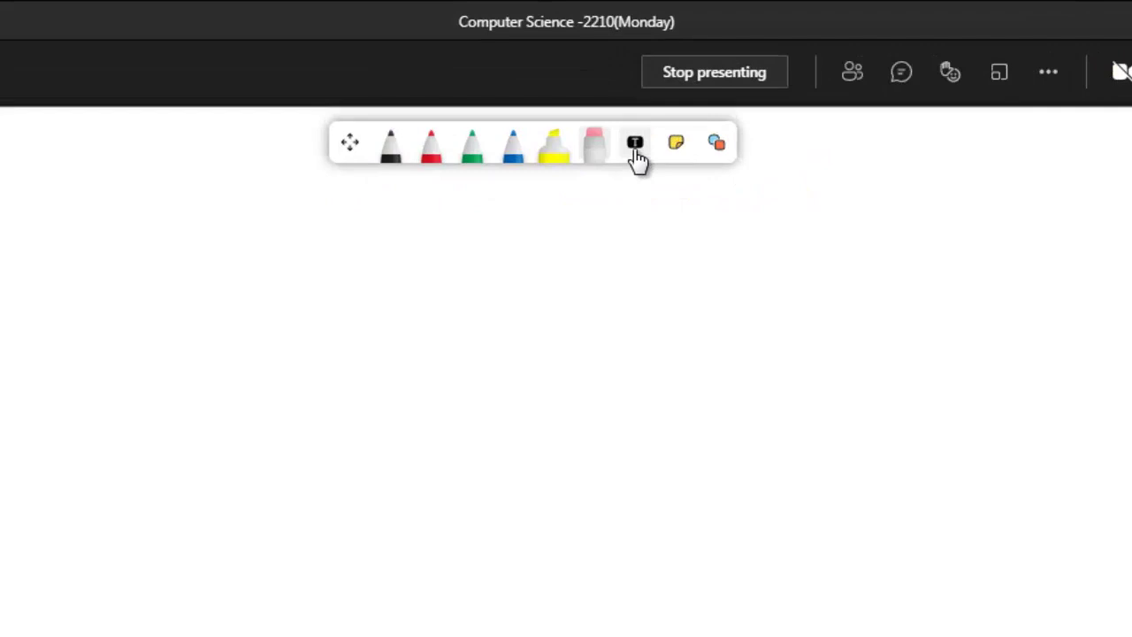
Add a text box reading 'Low level languages' and widen it.
{"action": "left_click", "coordinate": [765, 300]}
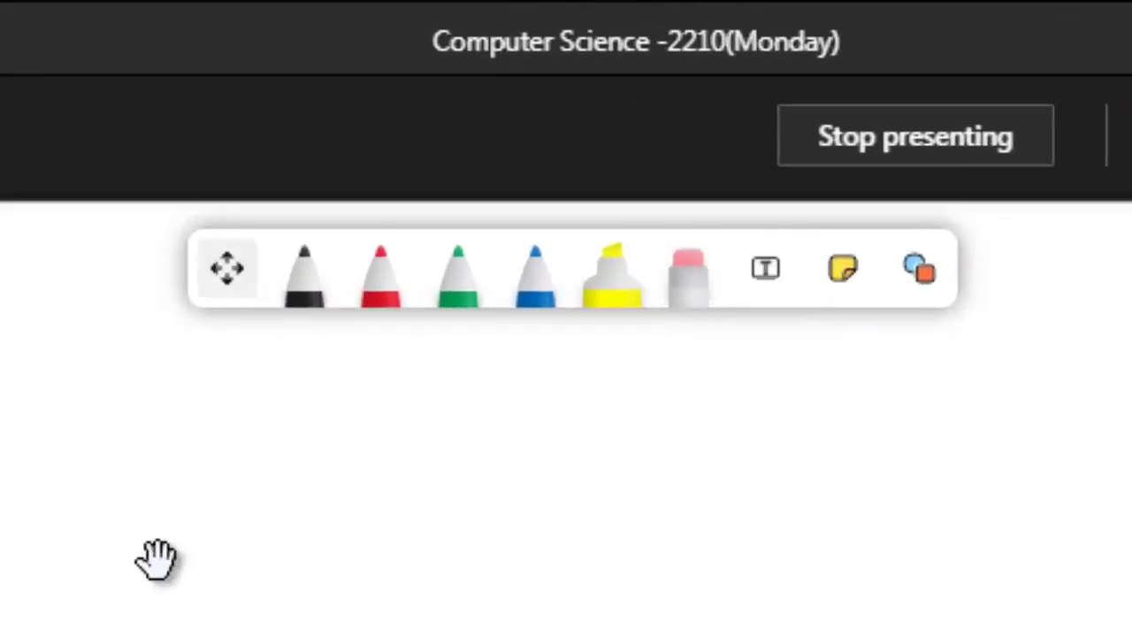
{"action": "type", "text": "Low level"}
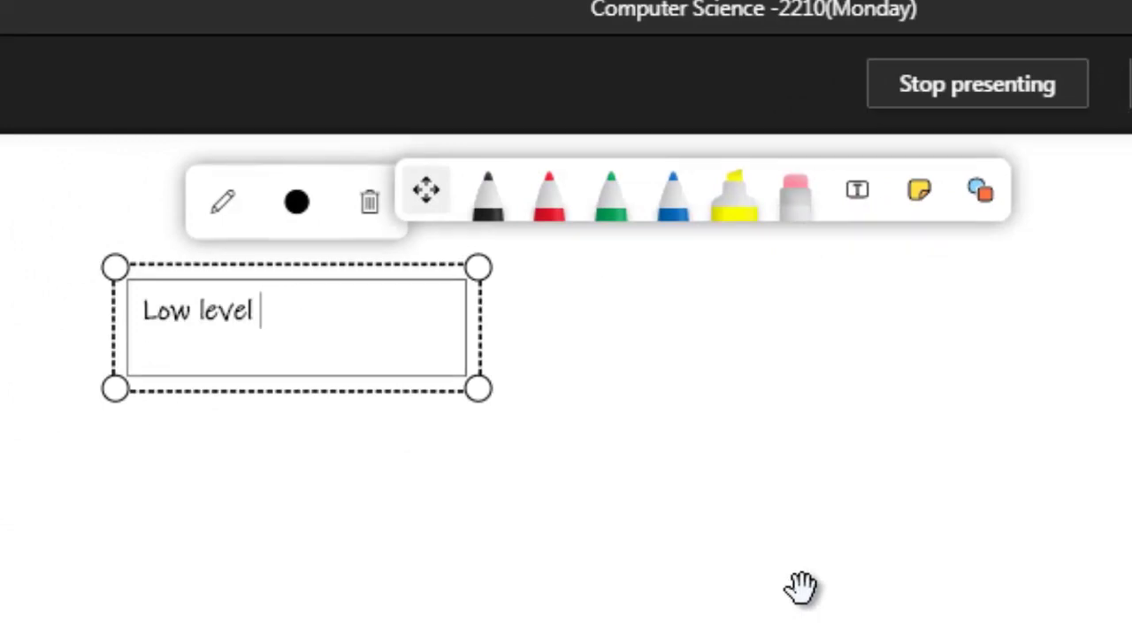
{"action": "type", "text": " languages"}
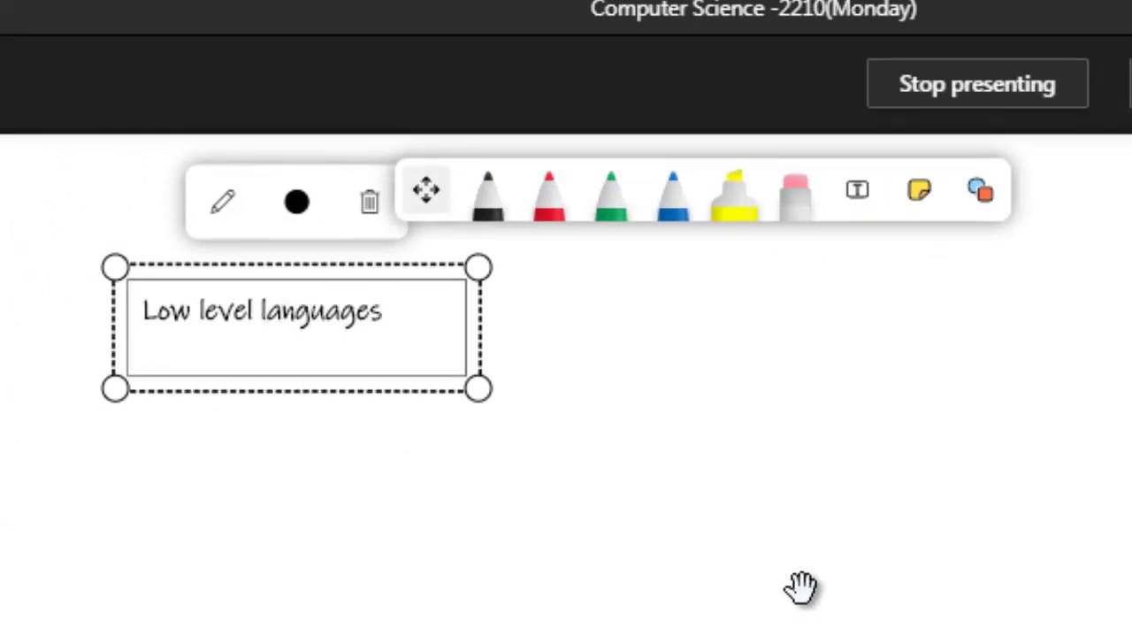
{"action": "left_click_drag", "start_coordinate": [480, 392], "coordinate": [796, 389]}
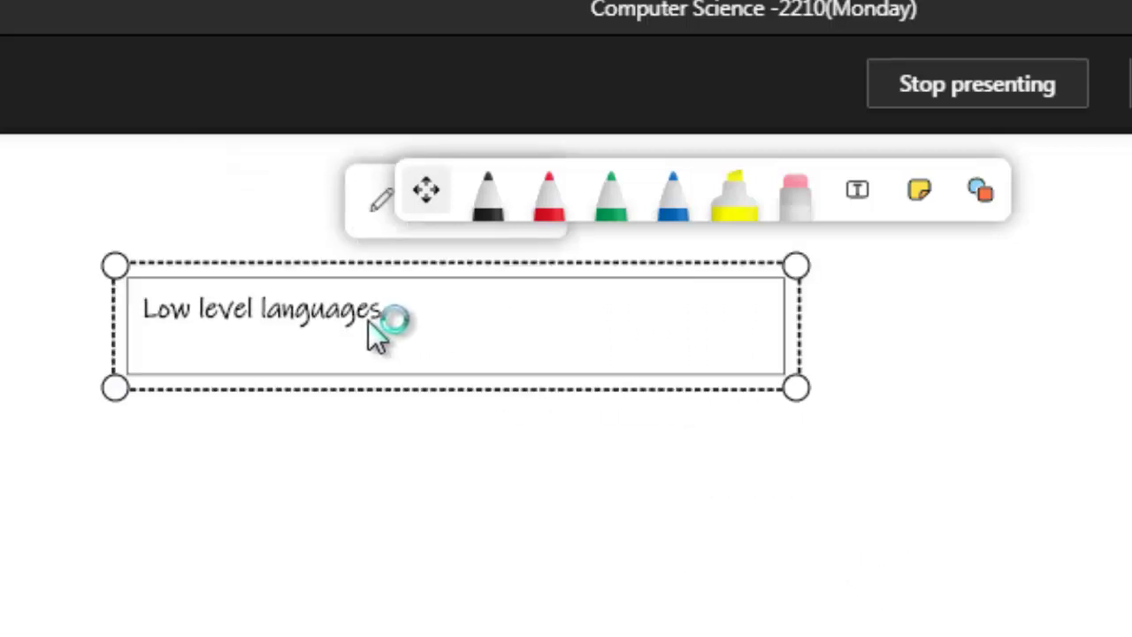
Add 'What are the purpose of low level languages' below the heading, widened onto one line.
{"action": "left_click", "coordinate": [46, 460]}
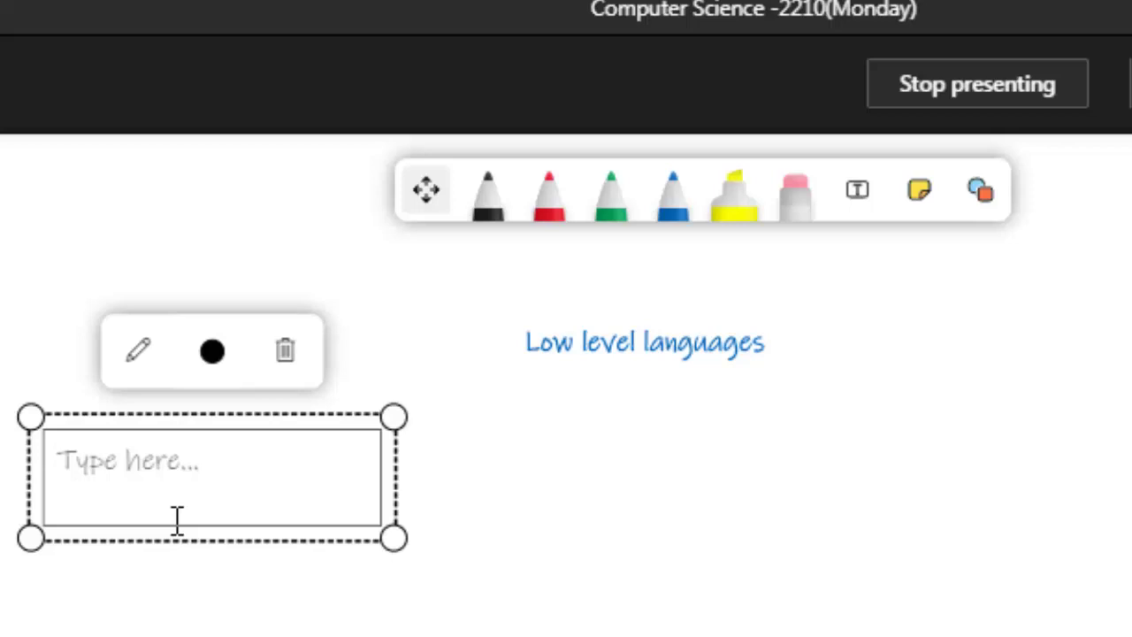
{"action": "type", "text": "What are the purpose of"}
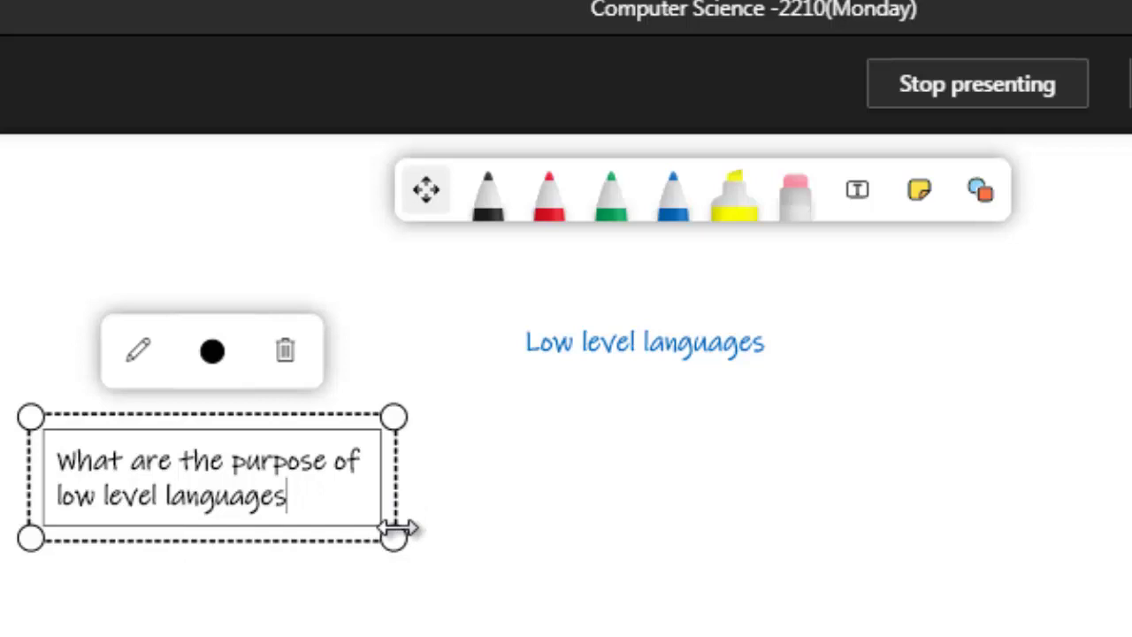
{"action": "left_click_drag", "start_coordinate": [397, 501], "coordinate": [799, 502]}
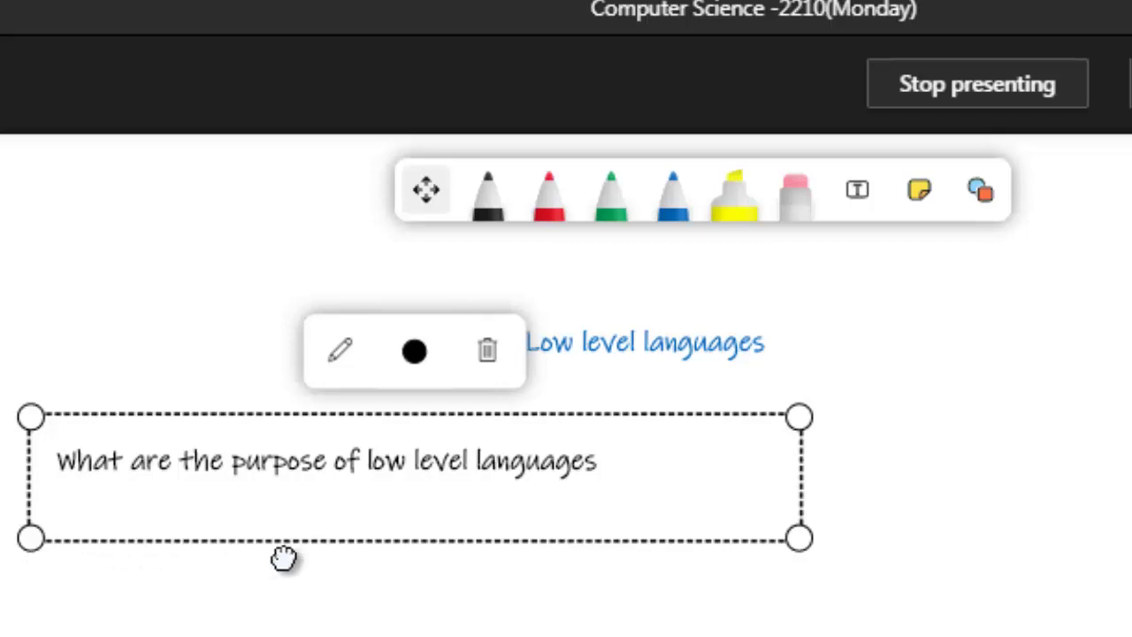
{"action": "left_click_drag", "start_coordinate": [280, 554], "coordinate": [147, 557]}
{"action": "left_click", "coordinate": [292, 500]}
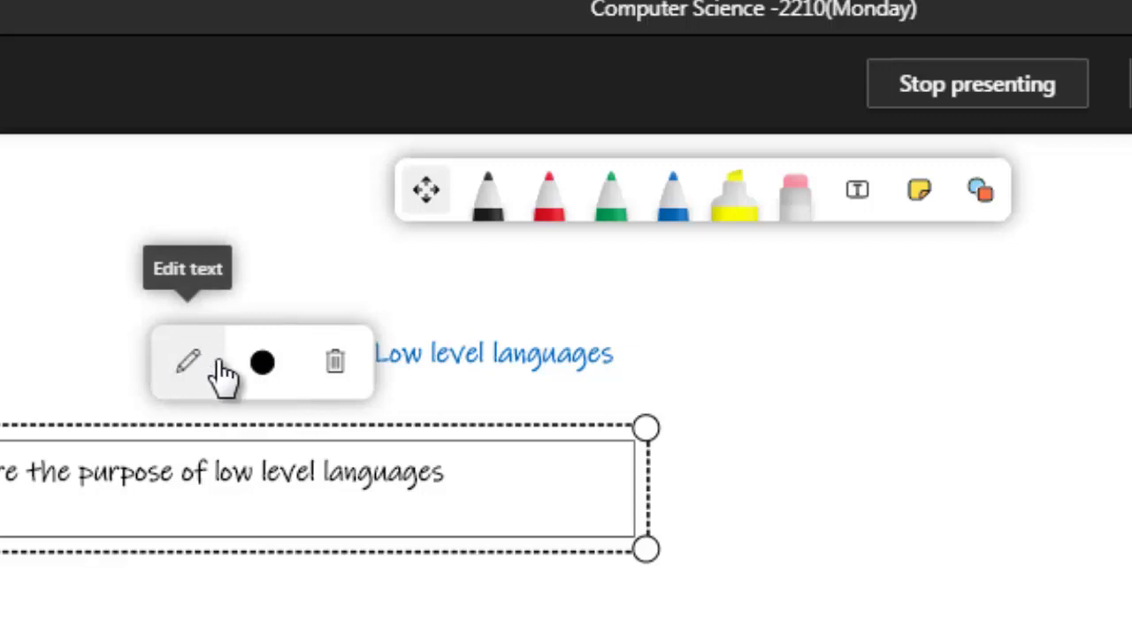
Preview light blue, black, dark blue, greens, crimson, magenta and orange on the question text.
{"action": "left_click", "coordinate": [252, 378]}
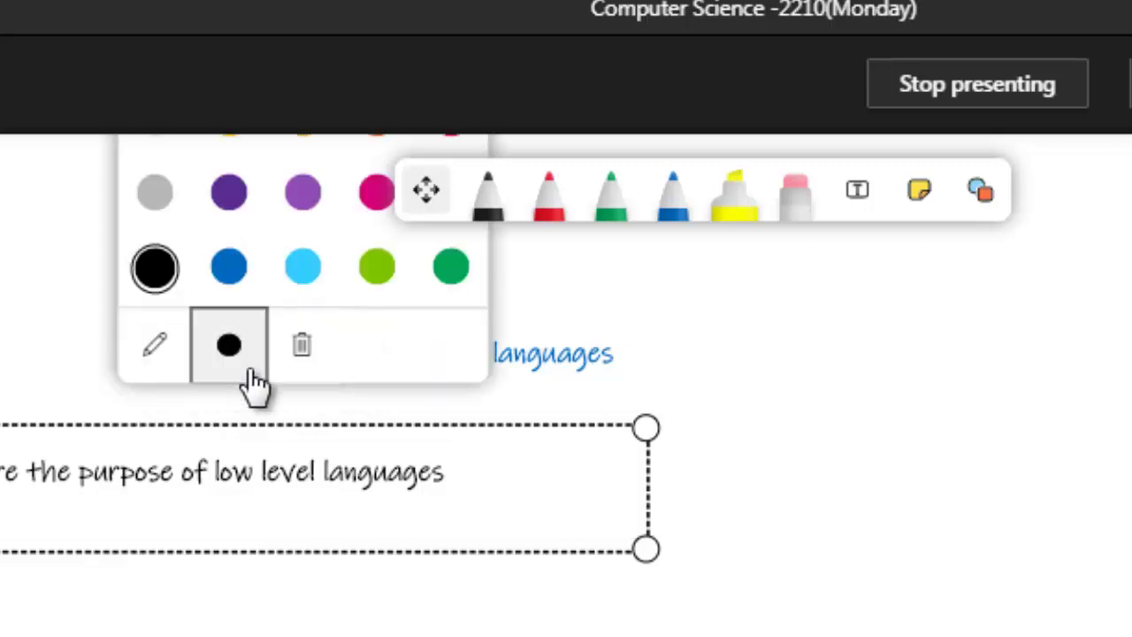
{"action": "left_click", "coordinate": [302, 270]}
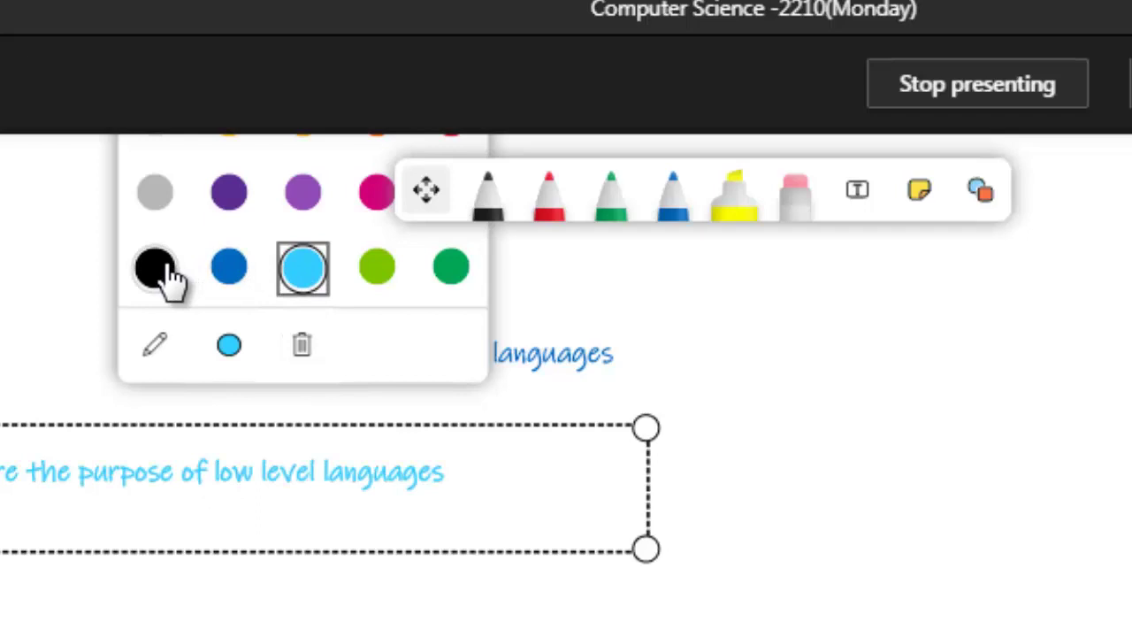
{"action": "left_click", "coordinate": [155, 268]}
{"action": "left_click", "coordinate": [228, 268]}
{"action": "left_click", "coordinate": [302, 267]}
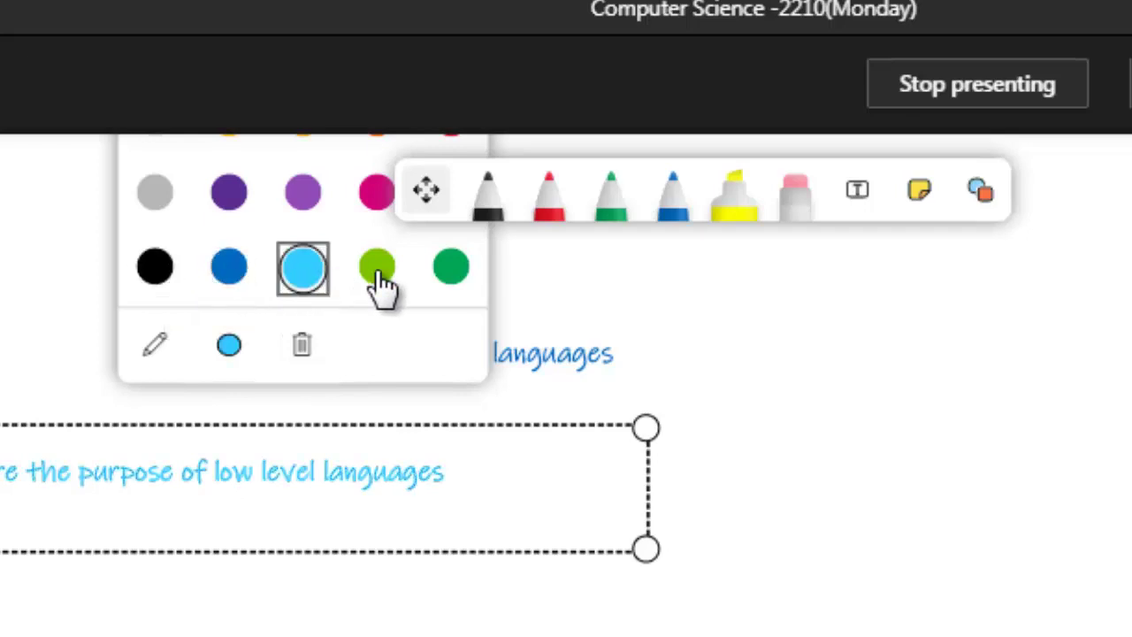
{"action": "left_click", "coordinate": [377, 266]}
{"action": "left_click", "coordinate": [451, 266]}
{"action": "left_click", "coordinate": [398, 269]}
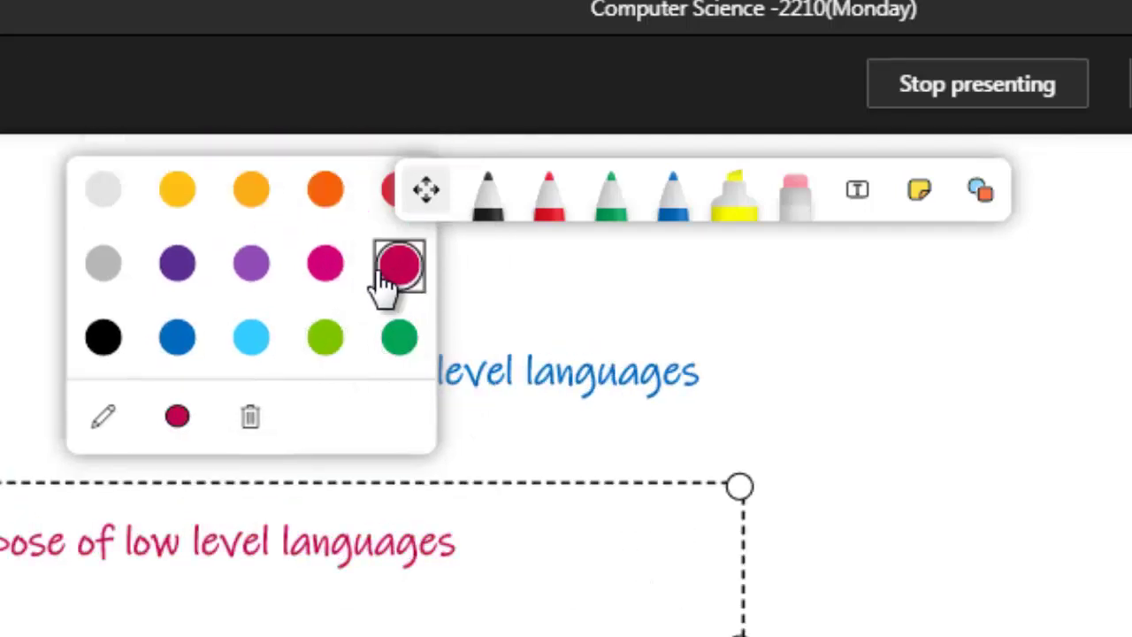
{"action": "left_click", "coordinate": [320, 270]}
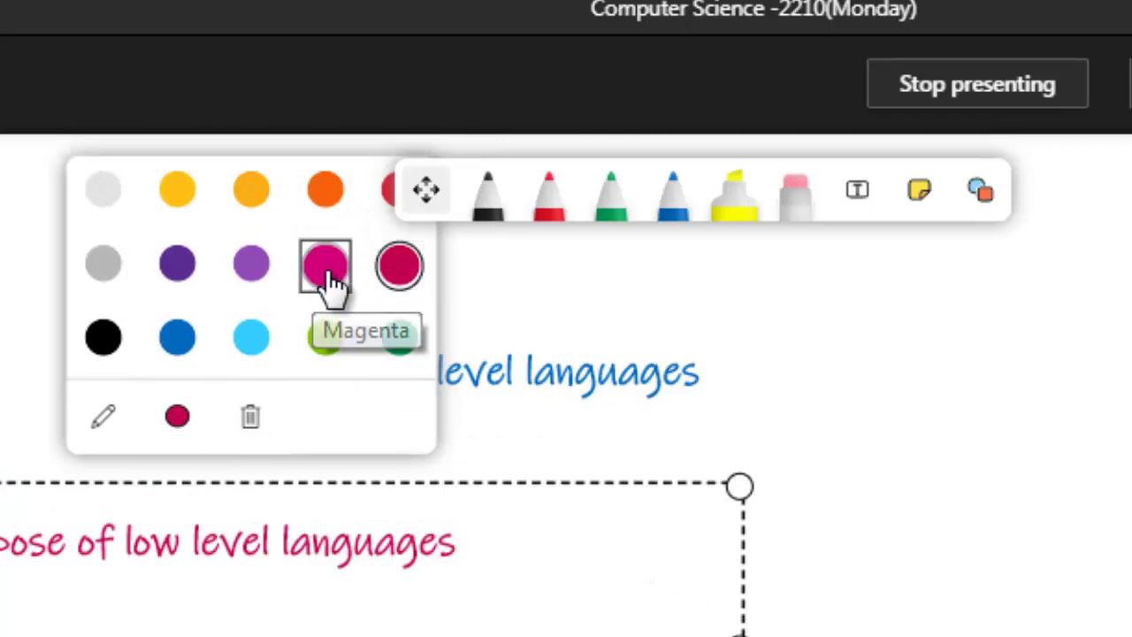
{"action": "left_click", "coordinate": [325, 197]}
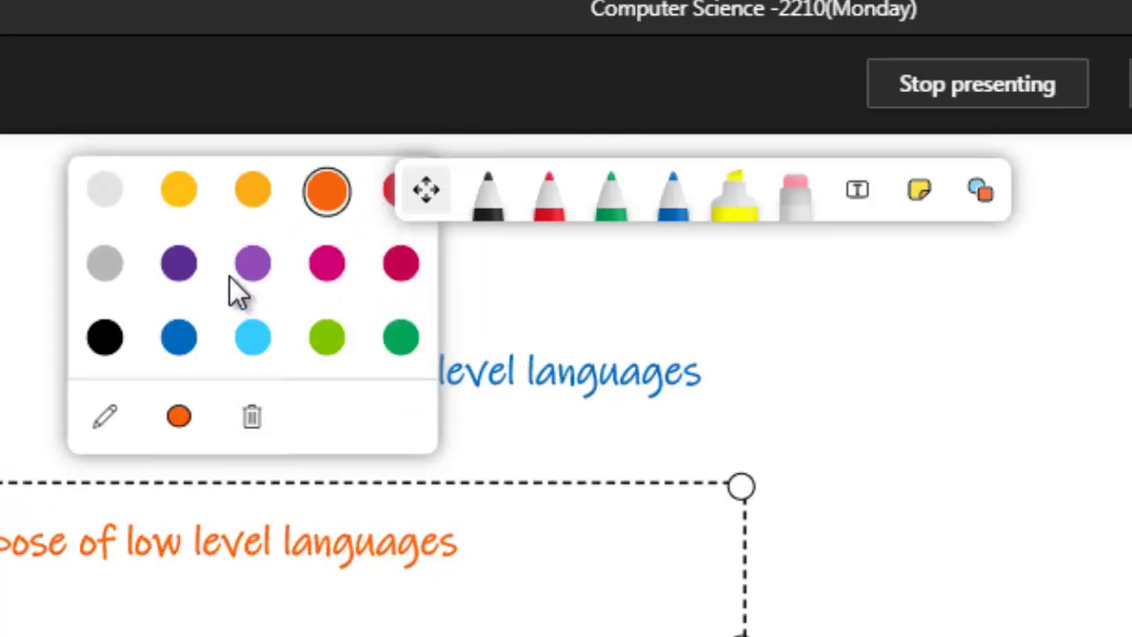
Set the purpose question's text to dark purple and deselect it.
{"action": "left_click", "coordinate": [180, 267]}
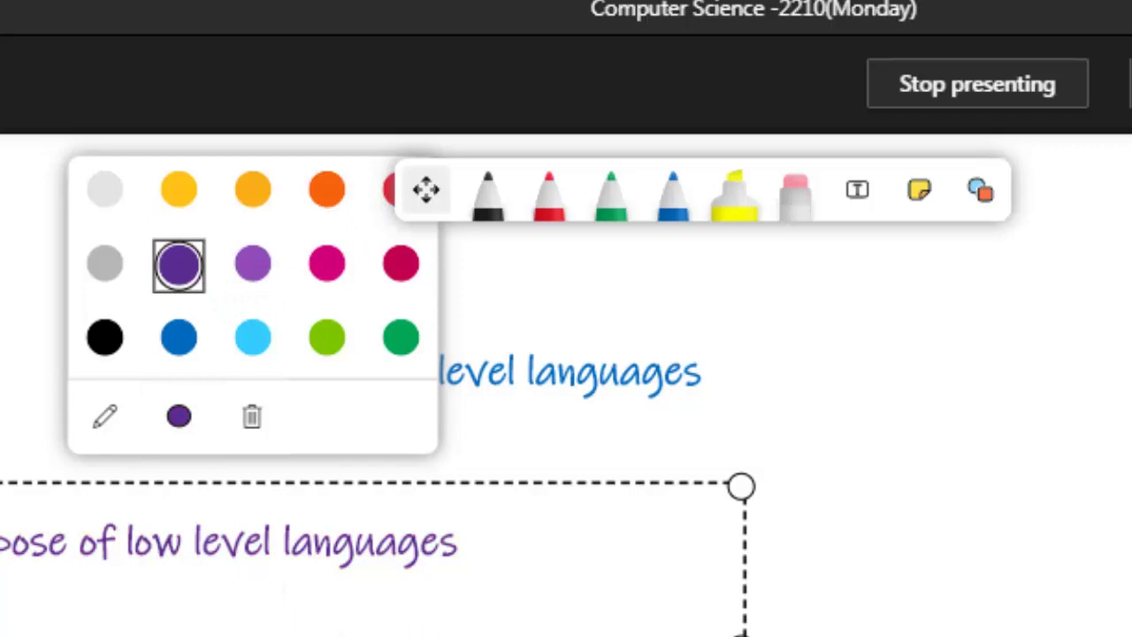
{"action": "left_click", "coordinate": [826, 554]}
{"action": "double_click", "coordinate": [58, 561]}
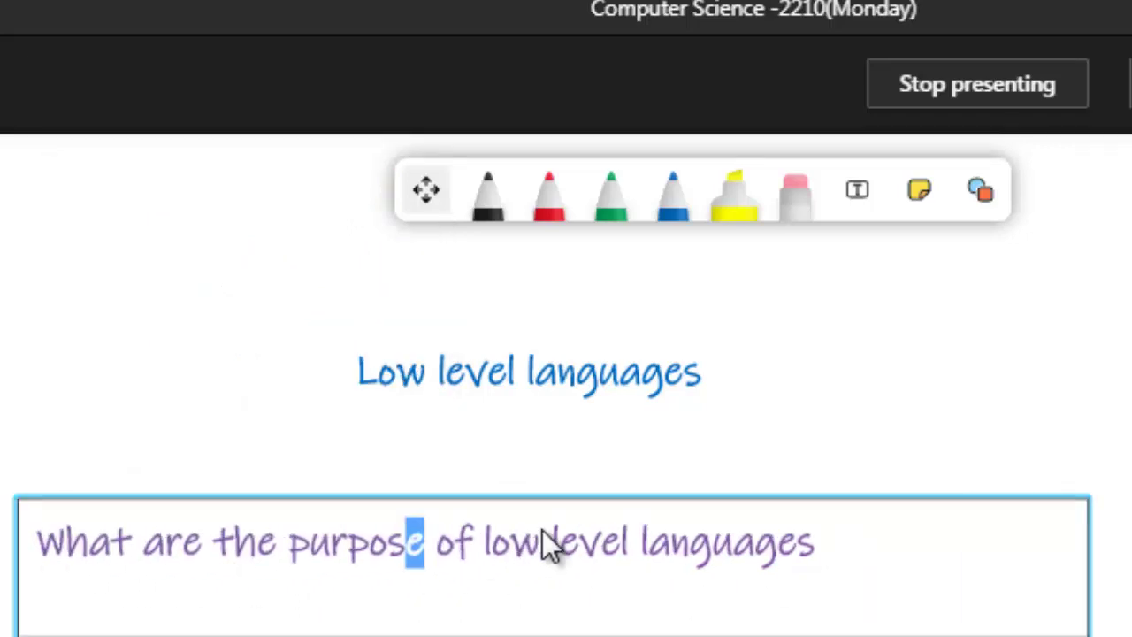
{"action": "key", "text": "Escape"}
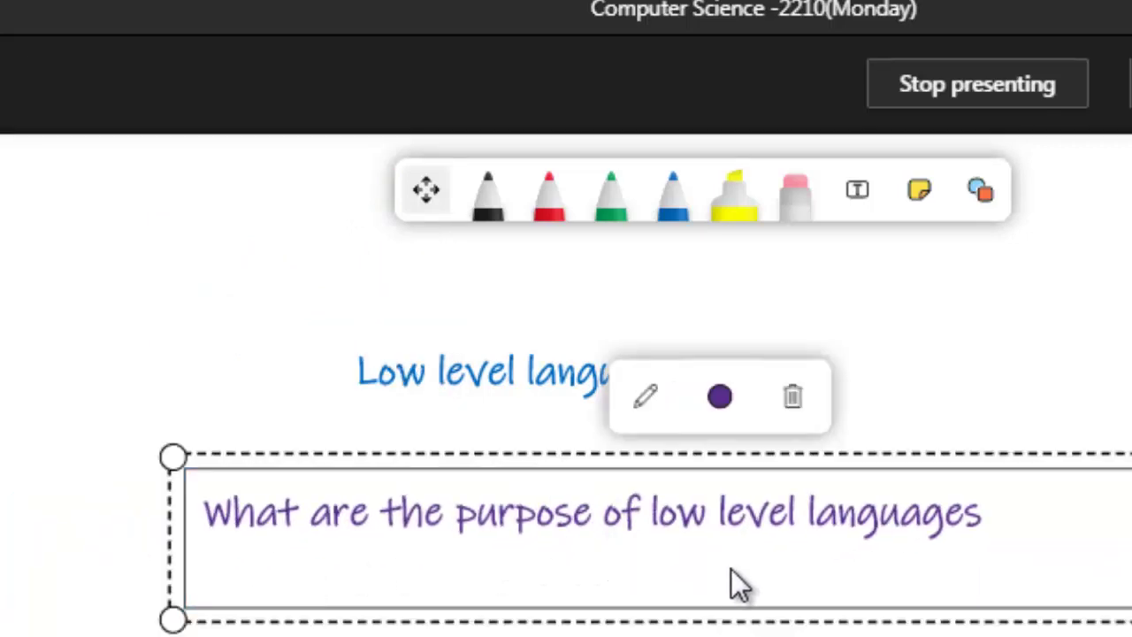
Add 'what are the examples of low level languages?' in a widened text box below the purpose question.
{"action": "key", "text": "Escape"}
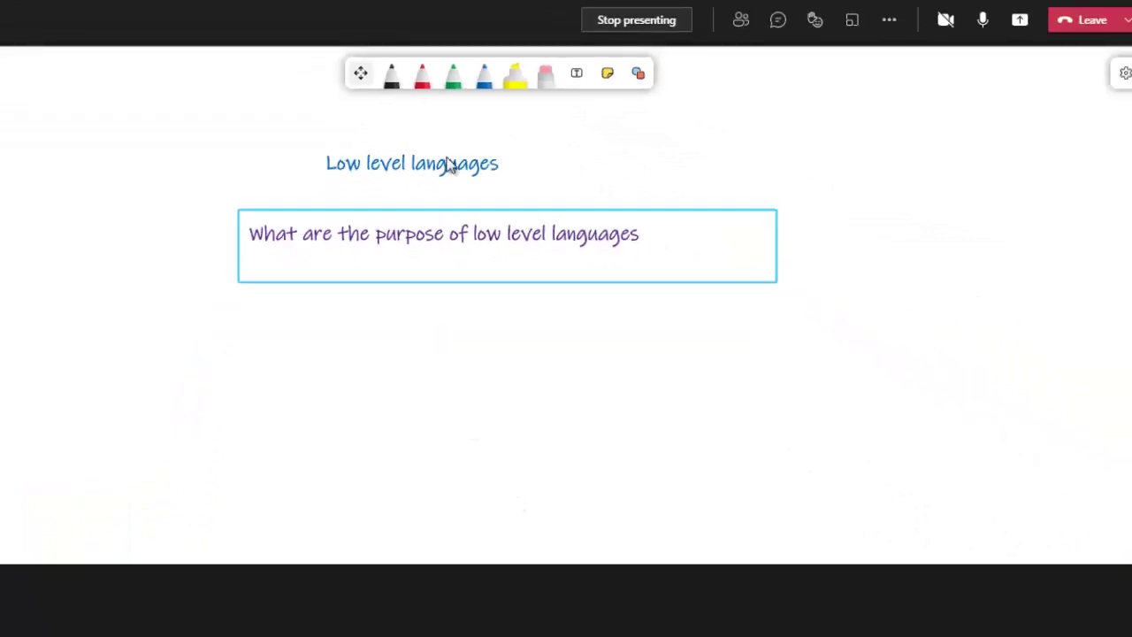
{"action": "left_click", "coordinate": [575, 72]}
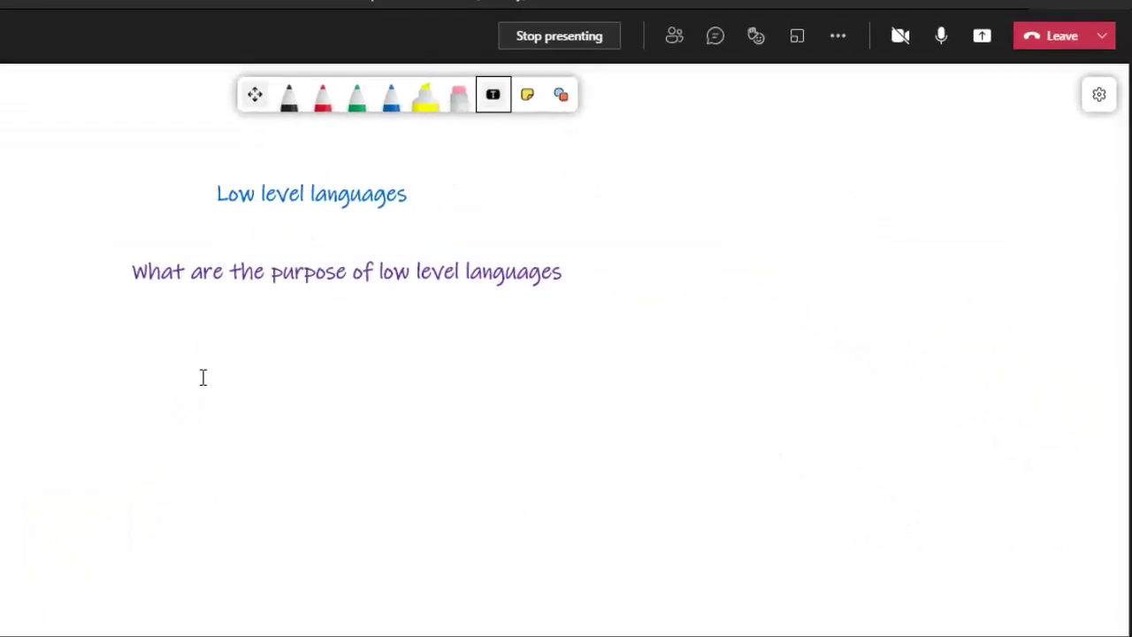
{"action": "left_click", "coordinate": [146, 379]}
{"action": "type", "text": "ws"}
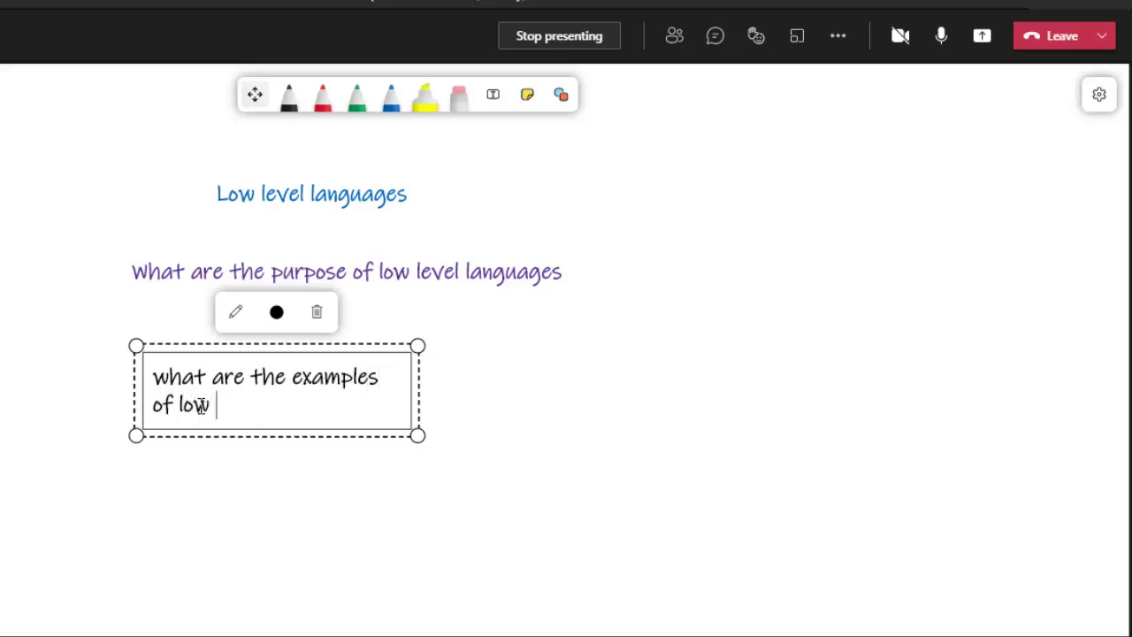
{"action": "type", "text": "guages?"}
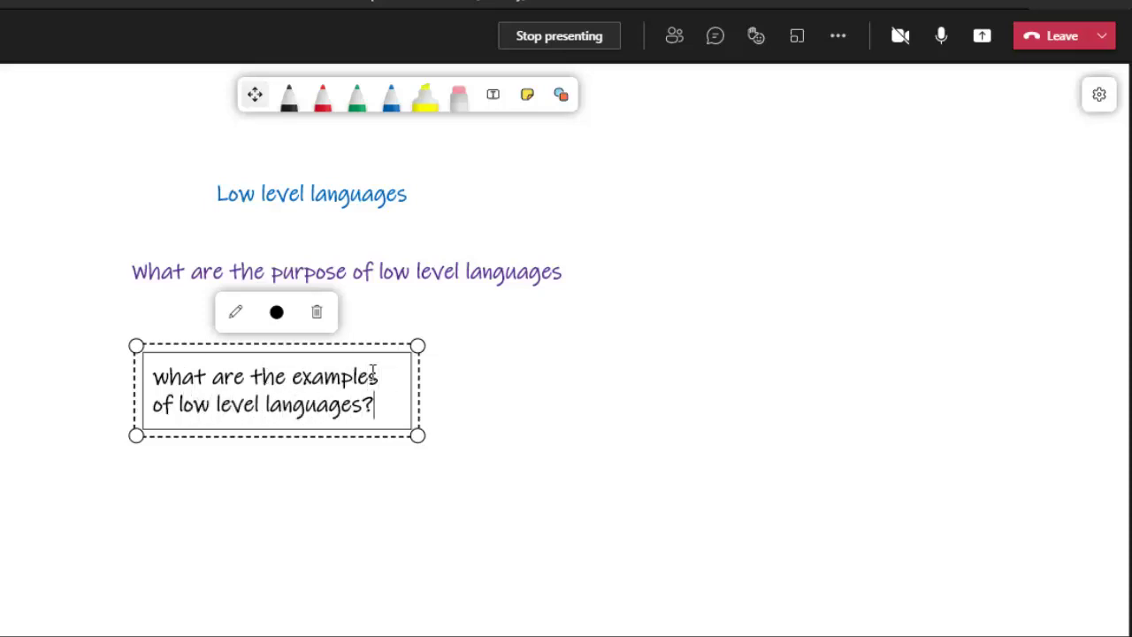
{"action": "left_click_drag", "start_coordinate": [492, 383], "coordinate": [592, 381]}
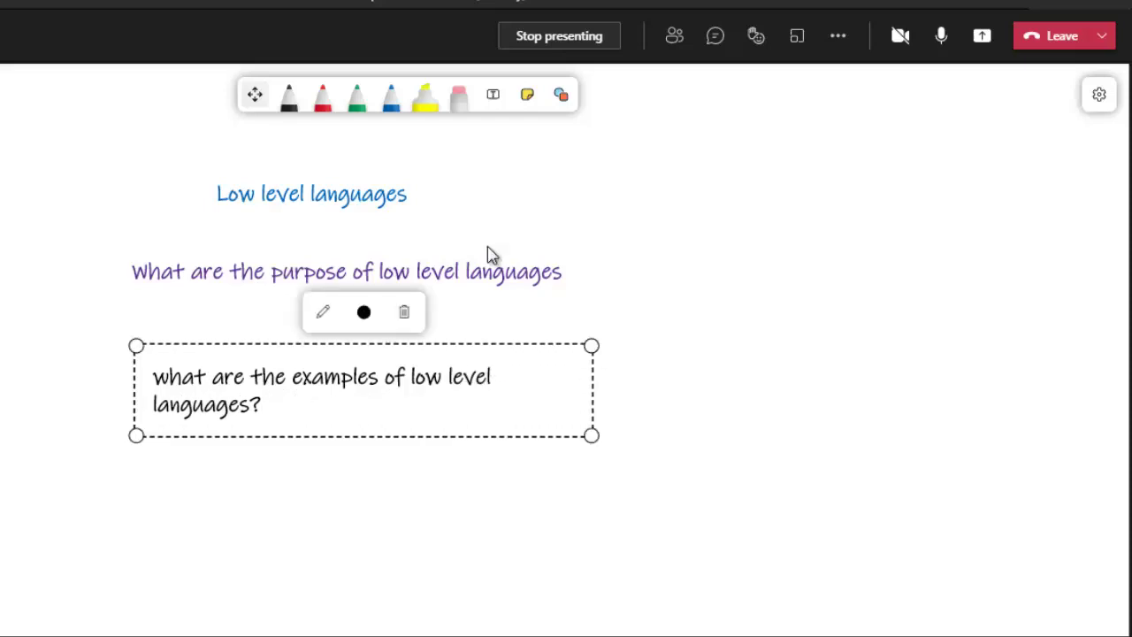
Colour the examples question crimson and open the whiteboard settings.
{"action": "left_click", "coordinate": [378, 320]}
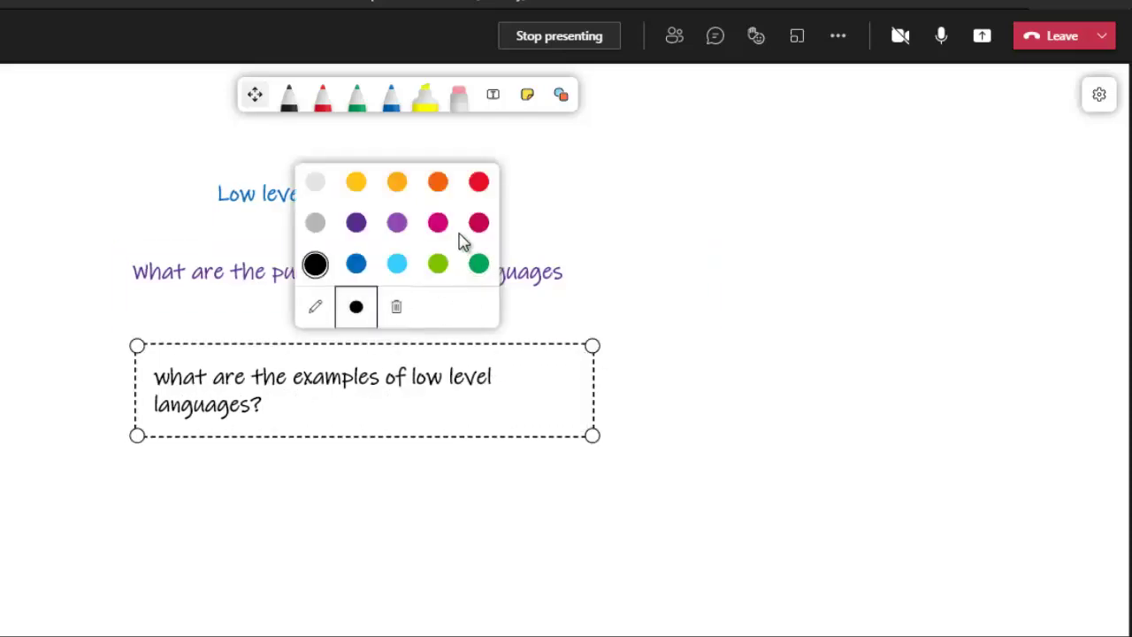
{"action": "left_click", "coordinate": [478, 223]}
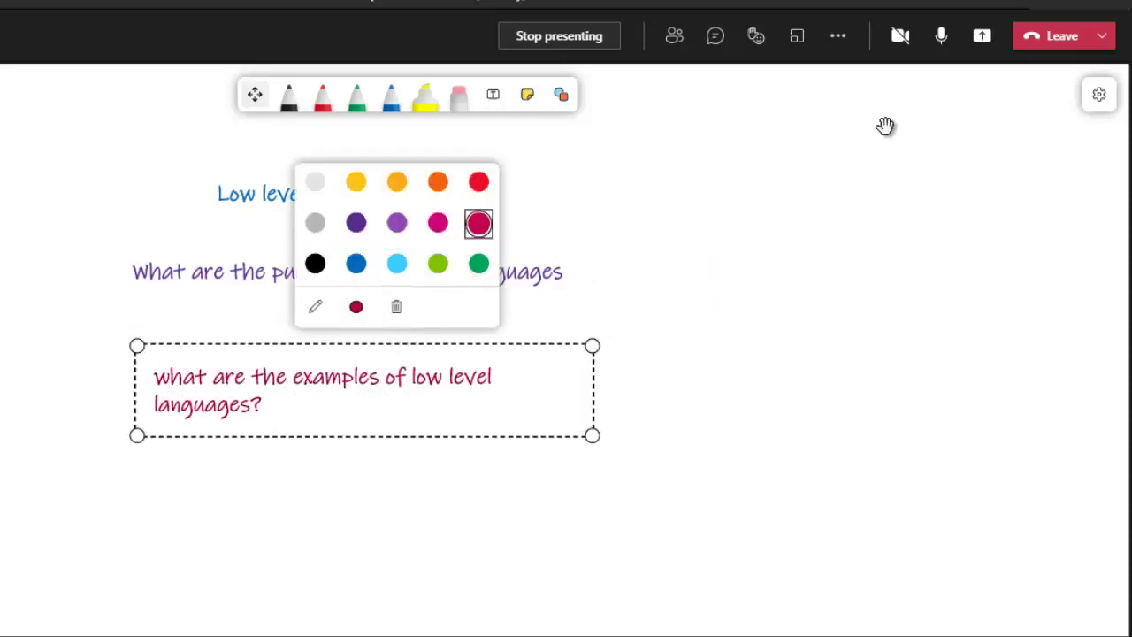
{"action": "left_click", "coordinate": [1099, 96]}
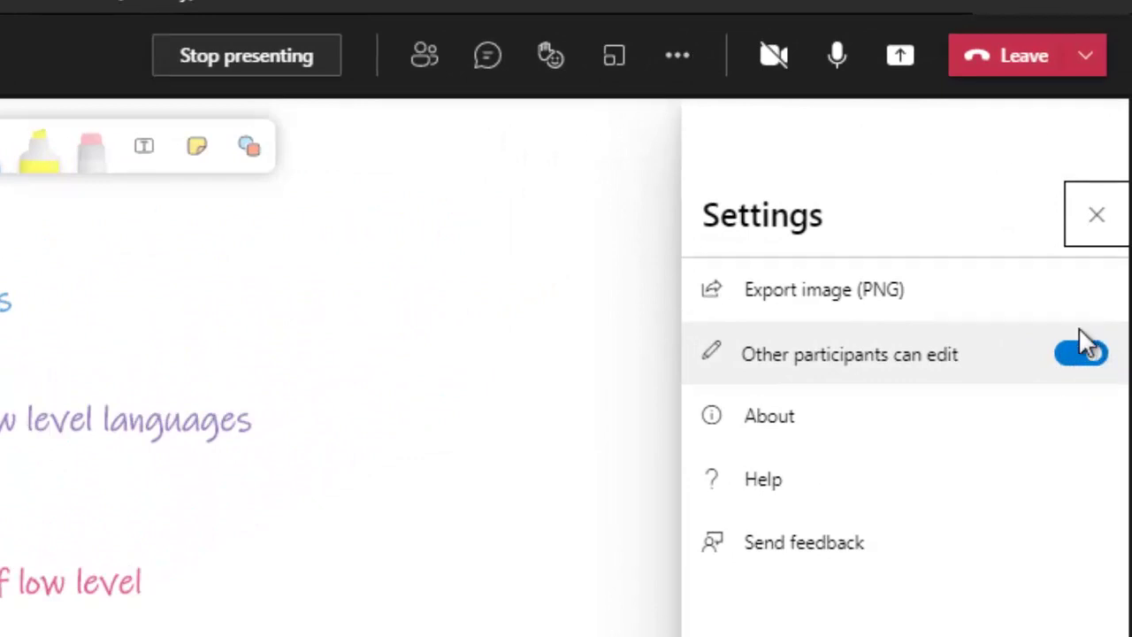
Close the whiteboard Settings panel, keeping 'Other participants can edit' switched on.
{"action": "key", "text": "Tab"}
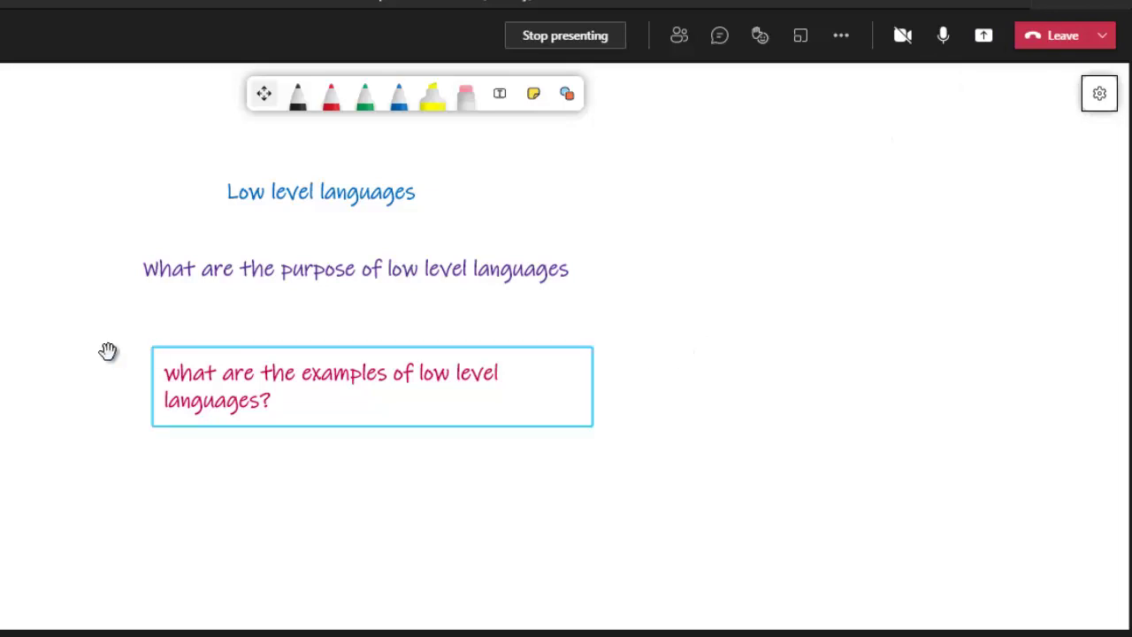
Line up the green 'It is close to the human language.' answer with the pink High Level Languages answer.
{"action": "left_click_drag", "start_coordinate": [68, 357], "coordinate": [480, 362]}
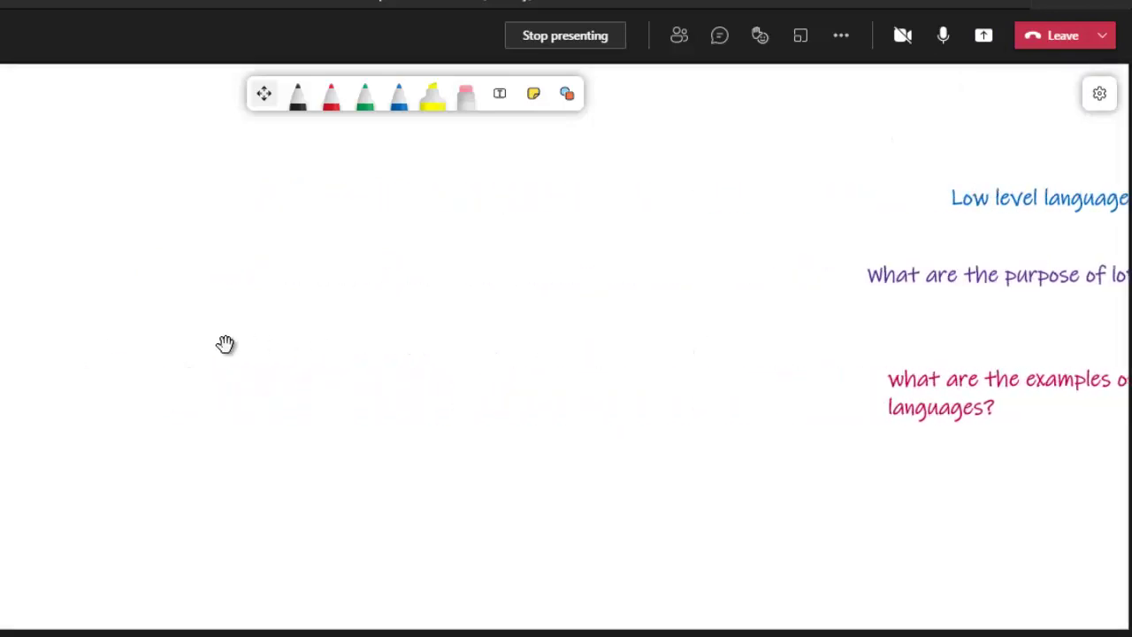
{"action": "left_click_drag", "start_coordinate": [224, 344], "coordinate": [531, 381]}
{"action": "left_click_drag", "start_coordinate": [145, 367], "coordinate": [205, 353]}
{"action": "left_click_drag", "start_coordinate": [429, 252], "coordinate": [601, 199]}
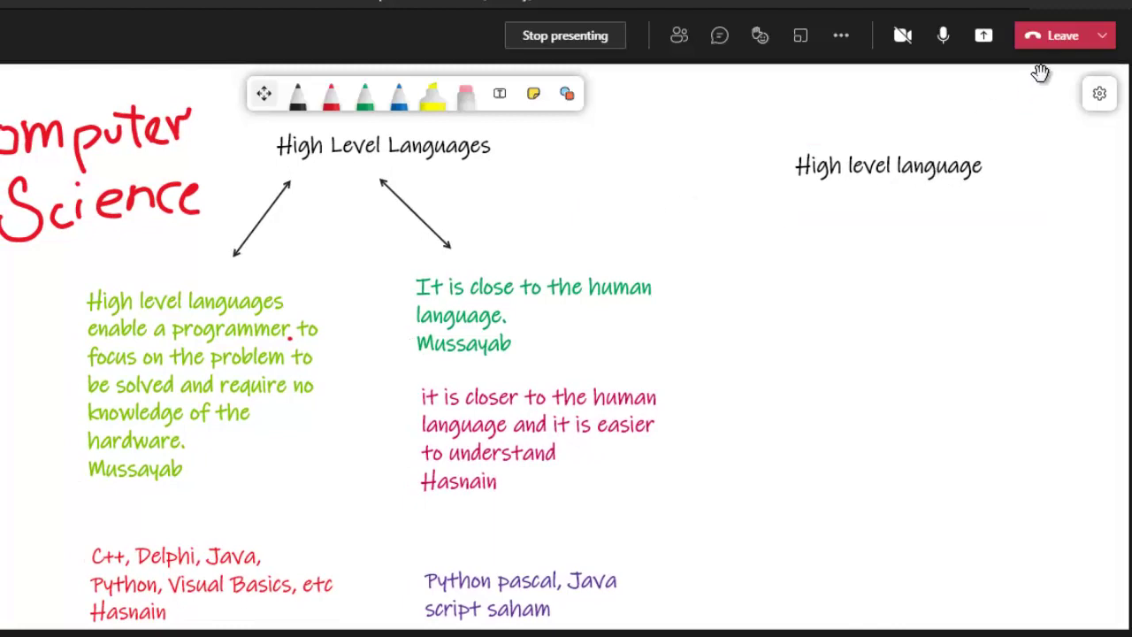